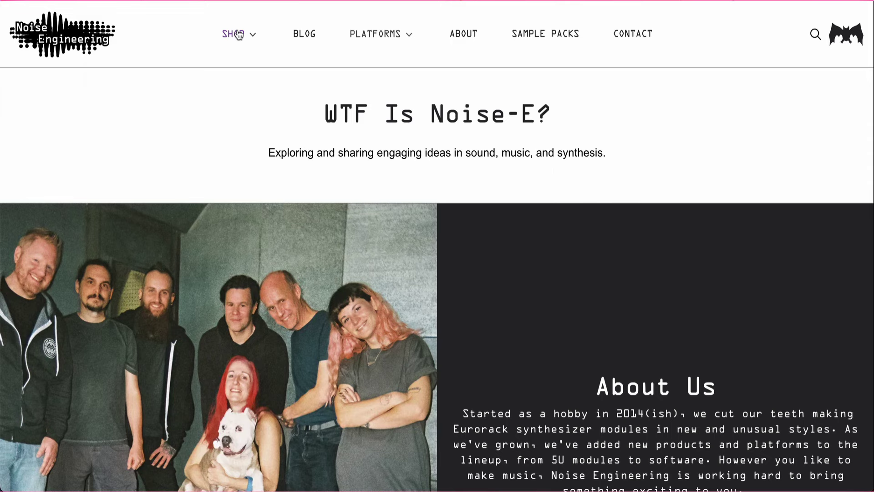
- Go to the Plugin Bundle 1 (AAX, AU, VST3) product page from the SHOP menu
click(239, 35)
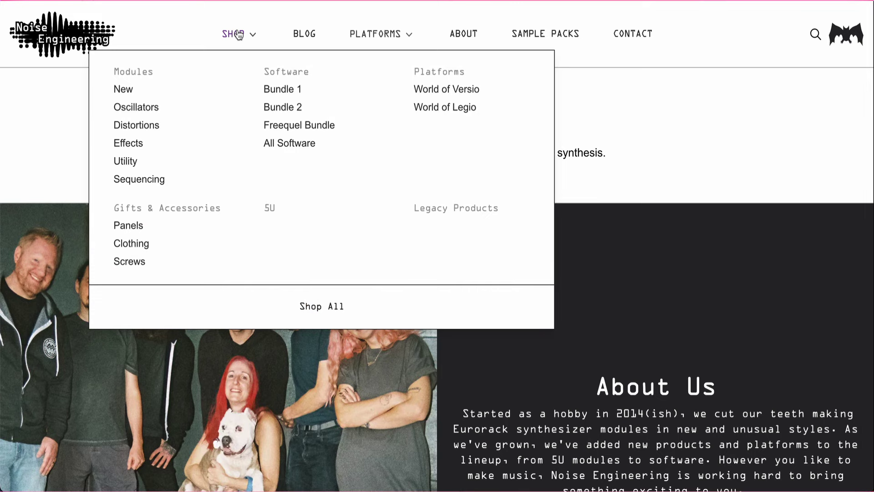
click(274, 89)
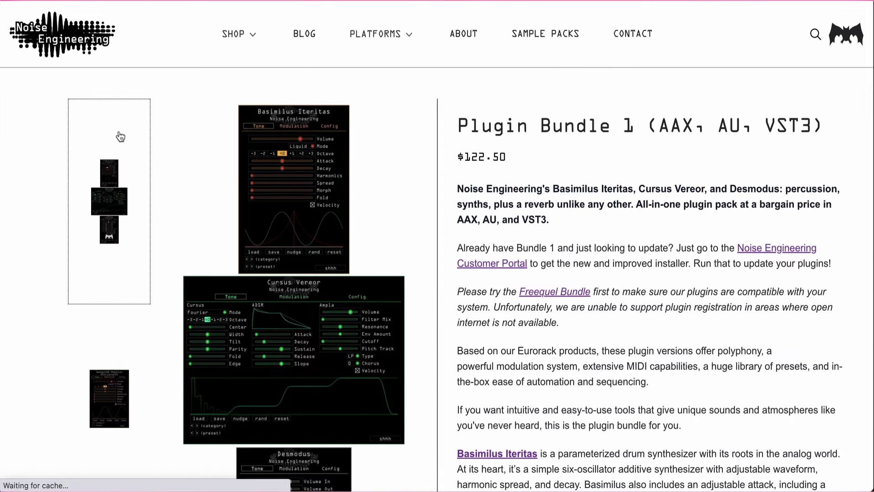
scroll(121, 137, down, 2)
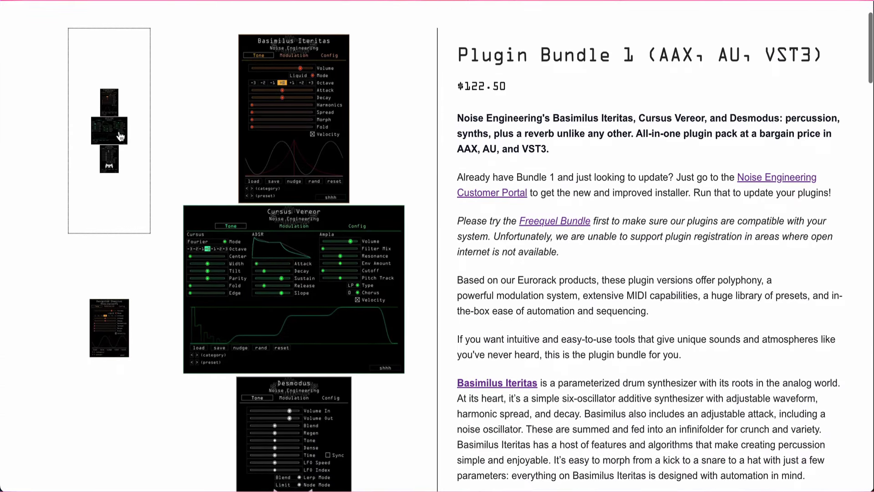
scroll(120, 137, down, 1)
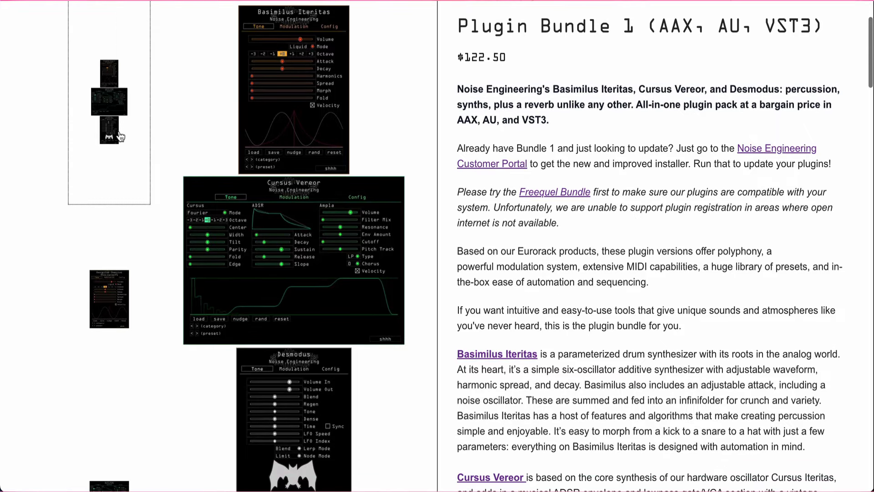
scroll(120, 137, down, 10)
scroll(120, 138, down, 8)
scroll(121, 137, up, 15)
scroll(117, 137, up, 3)
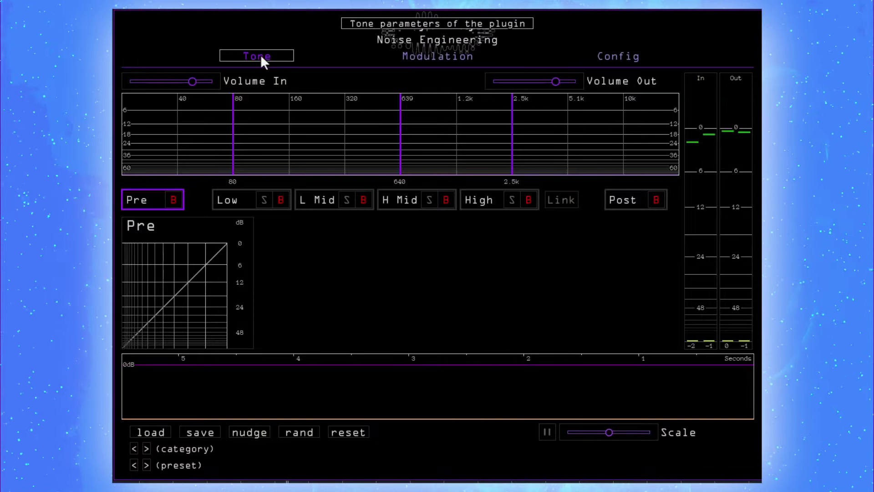
click(438, 55)
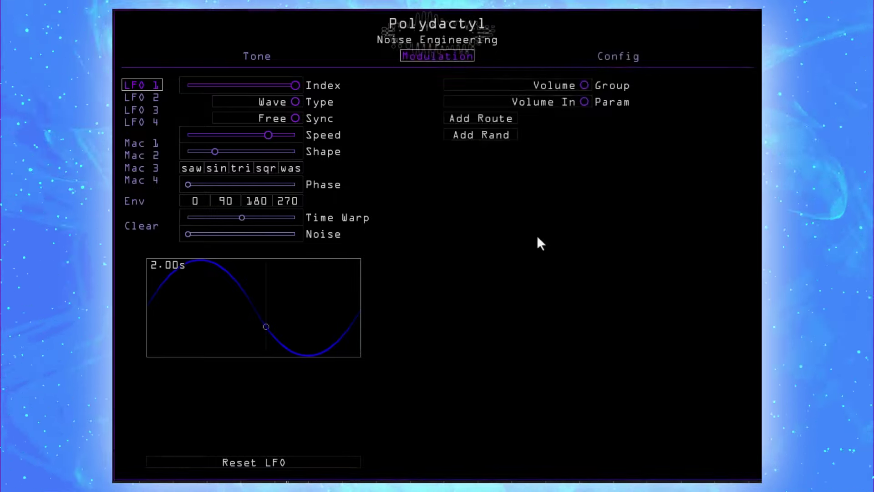
click(616, 58)
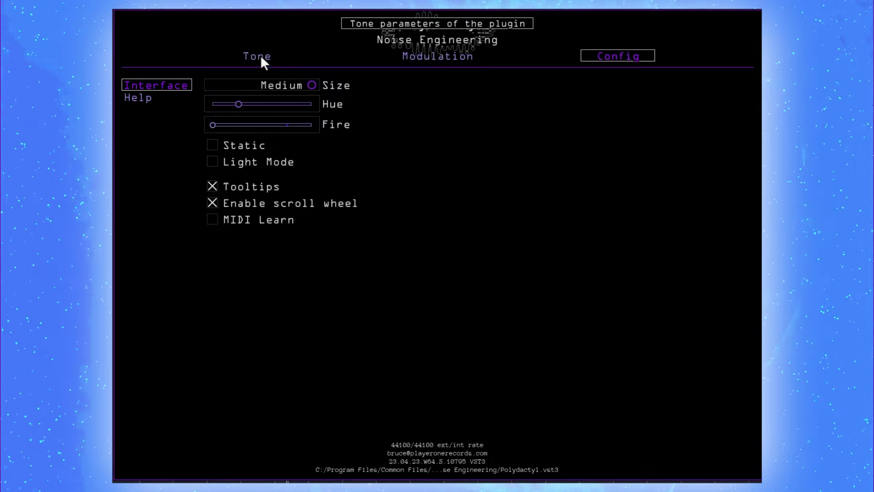
click(260, 55)
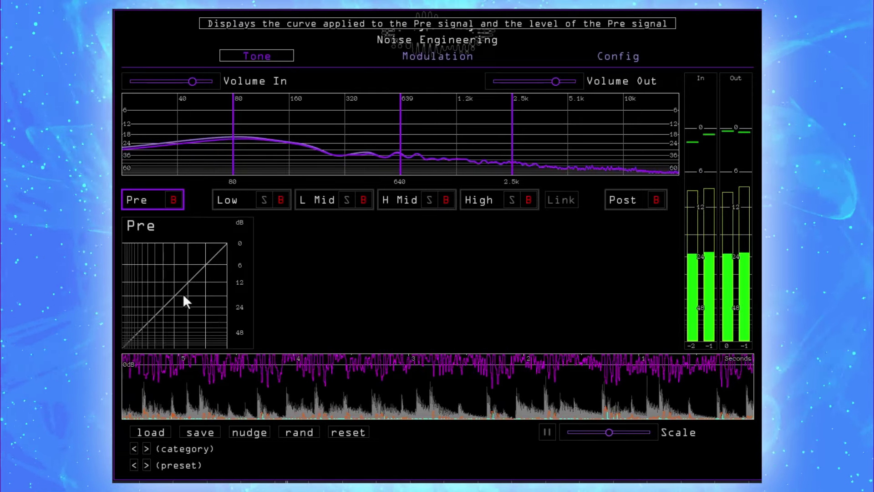
mouse_move(152, 200)
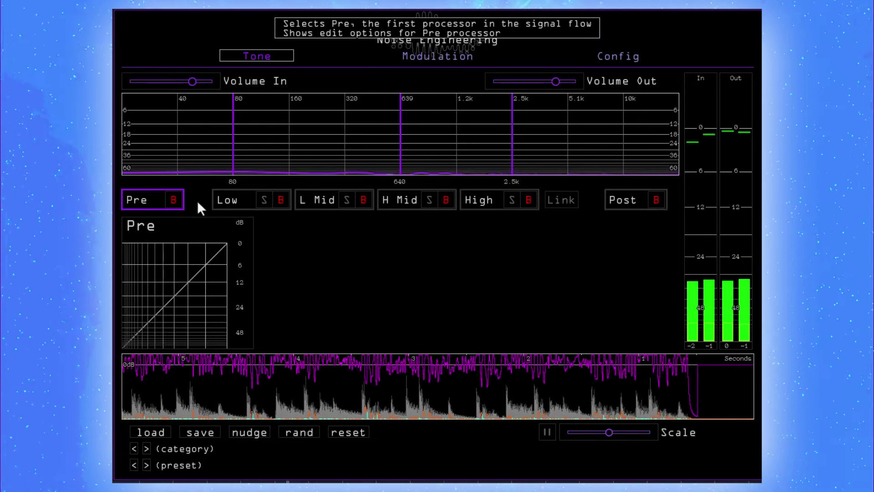
- Show the Post panel, switch Post on briefly, then bypass it again
click(625, 199)
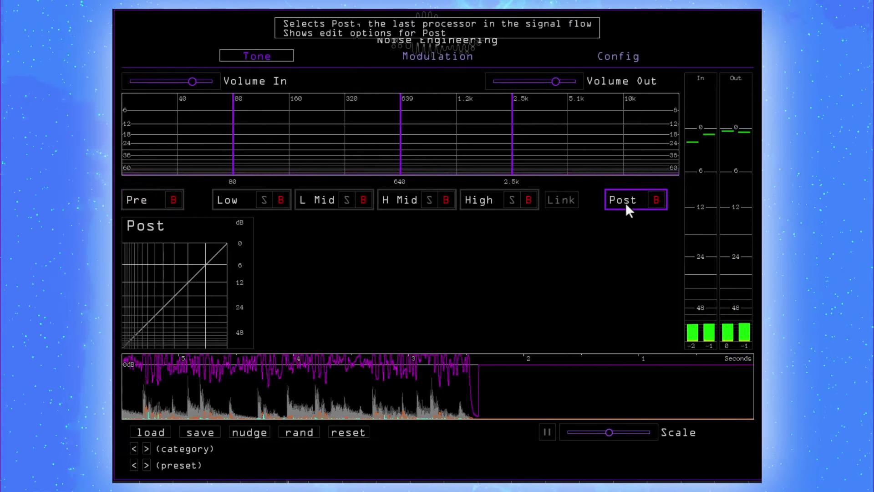
click(656, 199)
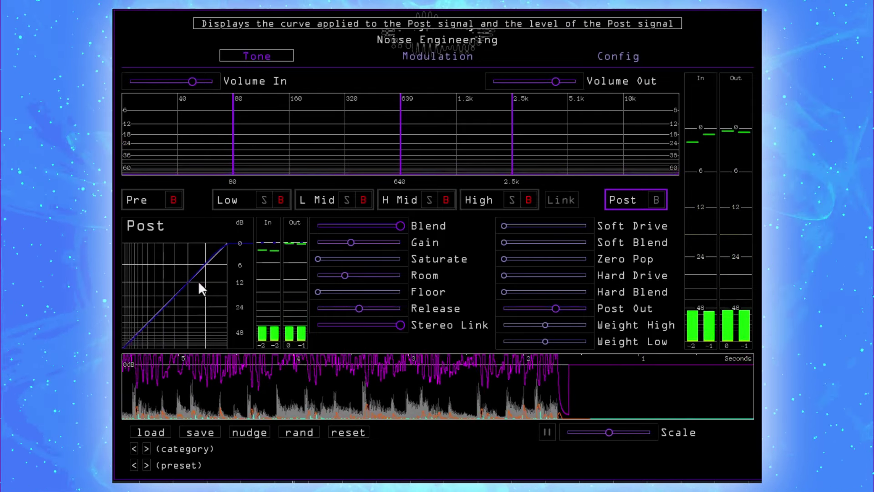
click(659, 199)
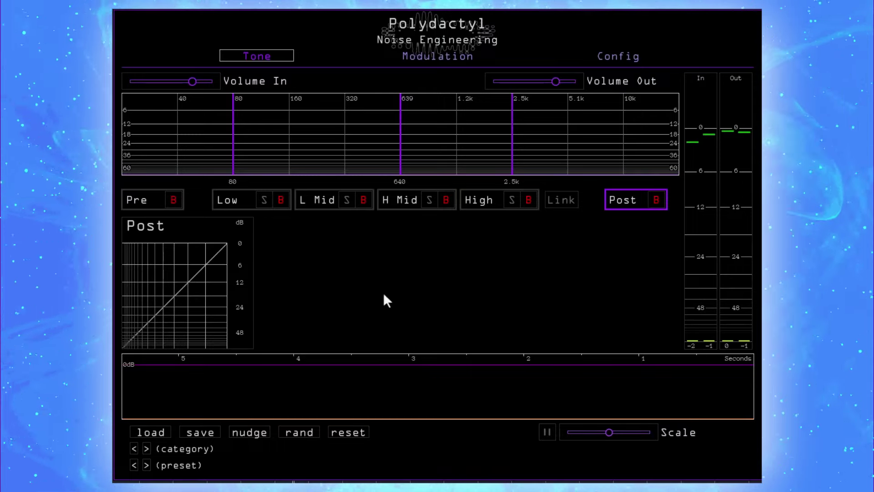
- Select the Low, L Mid, H Mid and High bands in turn in the spectrum
click(183, 131)
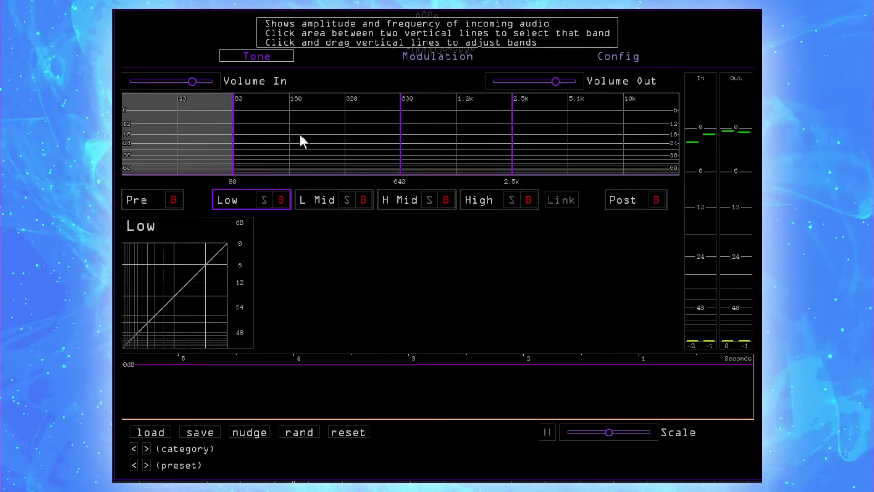
click(393, 136)
click(492, 138)
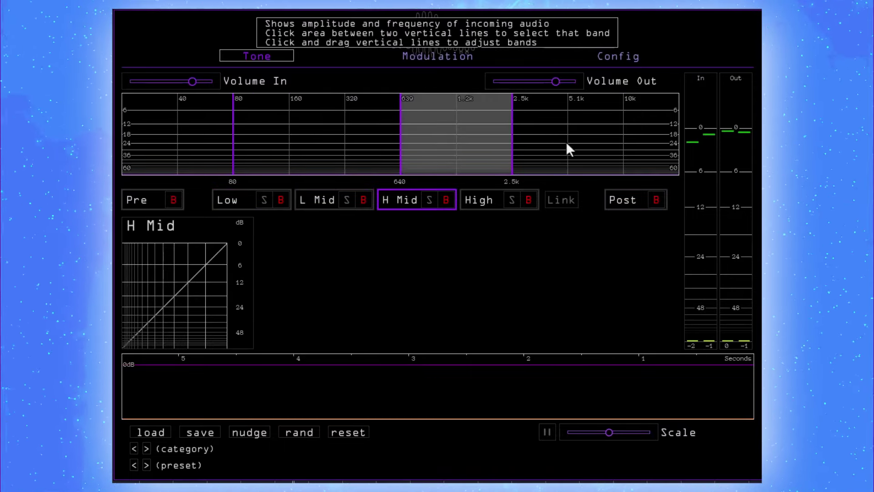
click(571, 150)
click(202, 141)
click(391, 145)
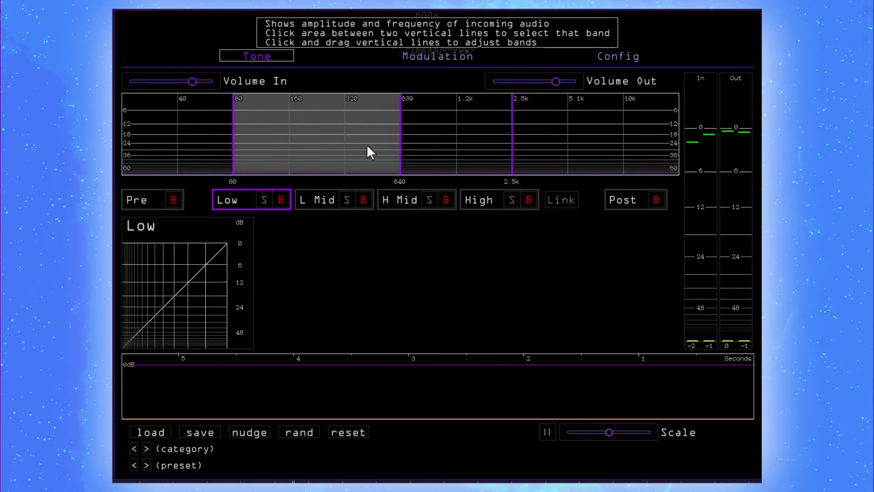
click(453, 146)
click(582, 143)
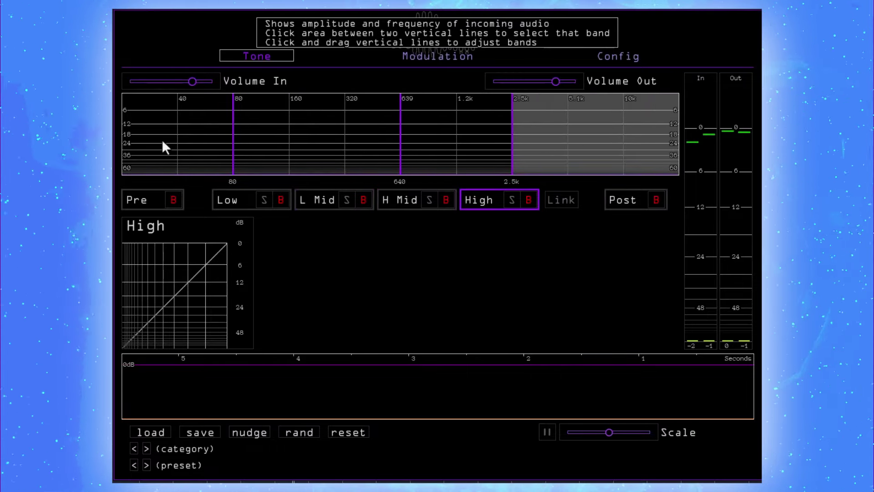
click(222, 139)
- Move the crossovers from 80 Hz, 640 Hz and 2.5k to 120 Hz, 566 Hz and 3.8k
drag(233, 148, 266, 147)
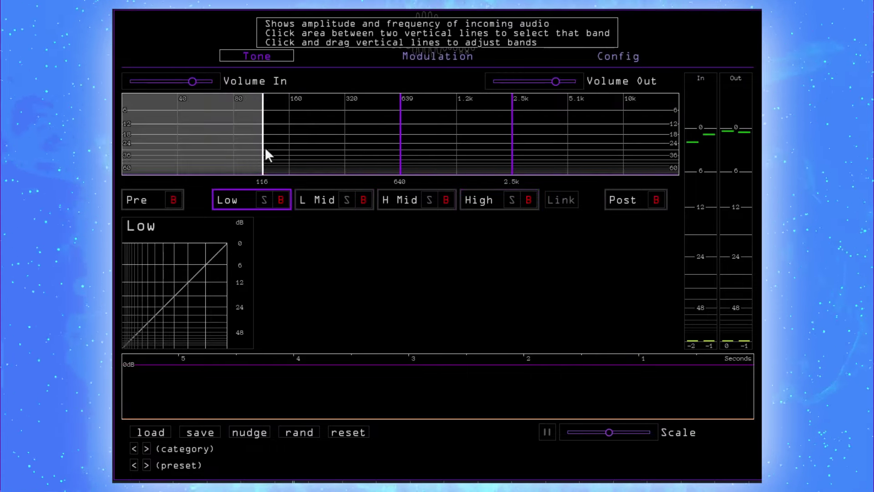
drag(401, 154, 390, 154)
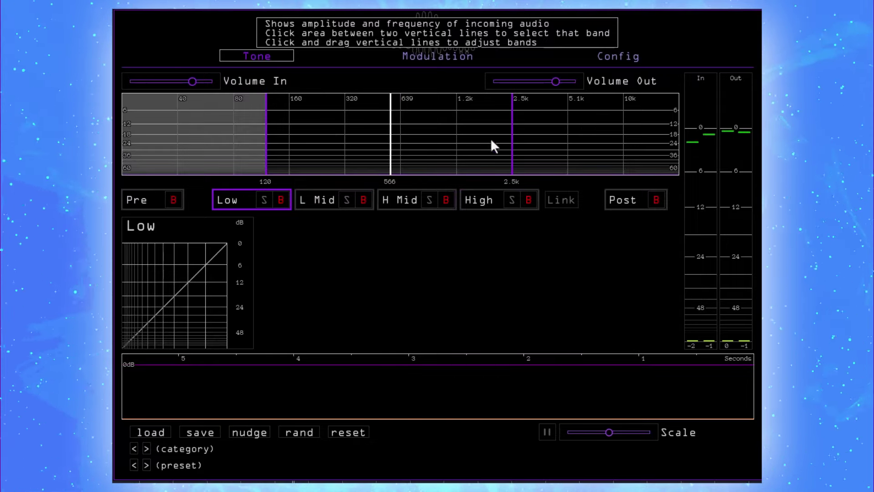
drag(513, 155, 544, 145)
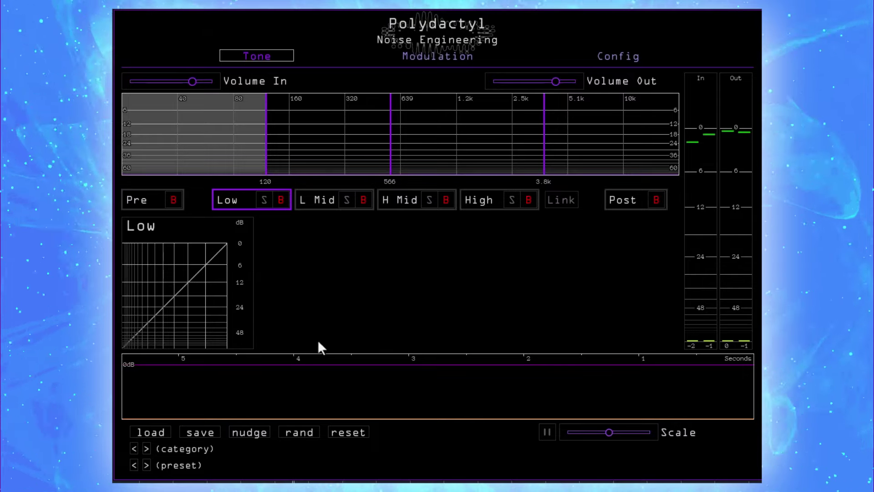
click(316, 140)
click(478, 154)
click(597, 146)
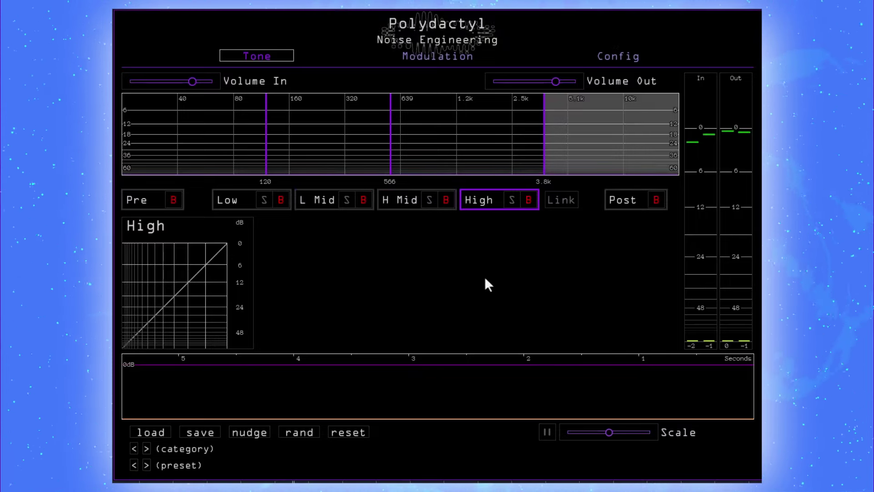
- Compare the Pre and Post panels and switch the Pre processor on
click(143, 200)
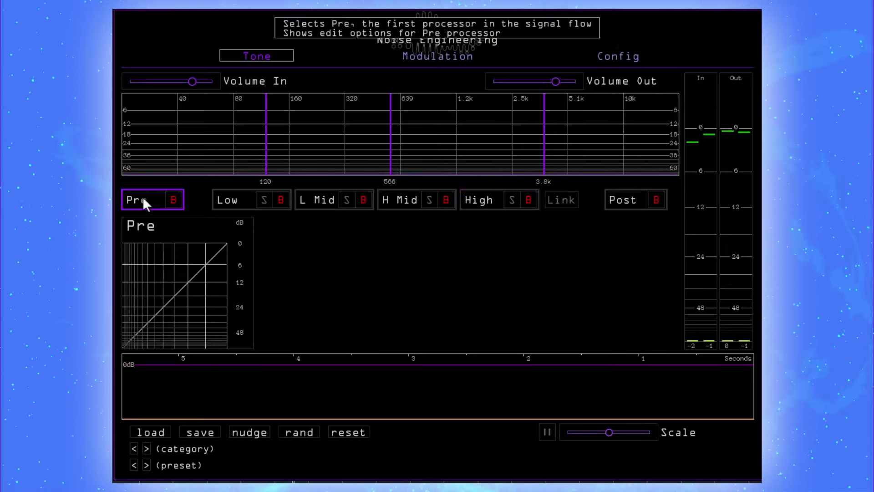
click(629, 202)
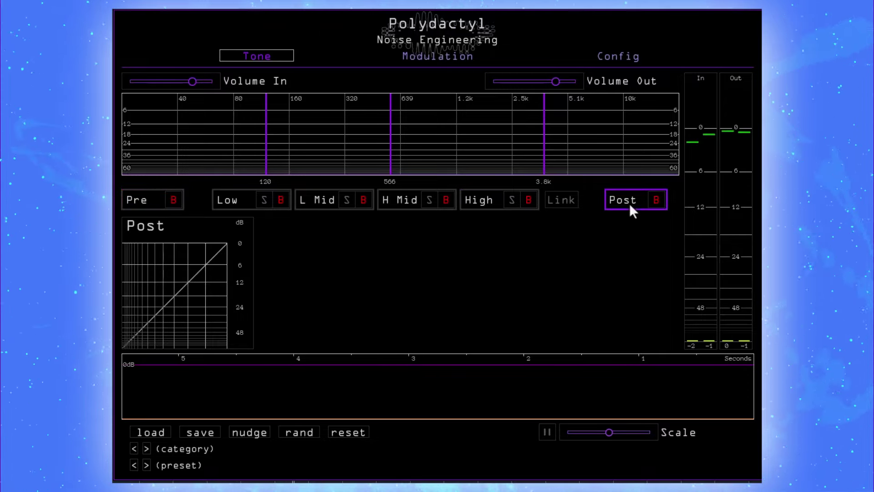
click(145, 204)
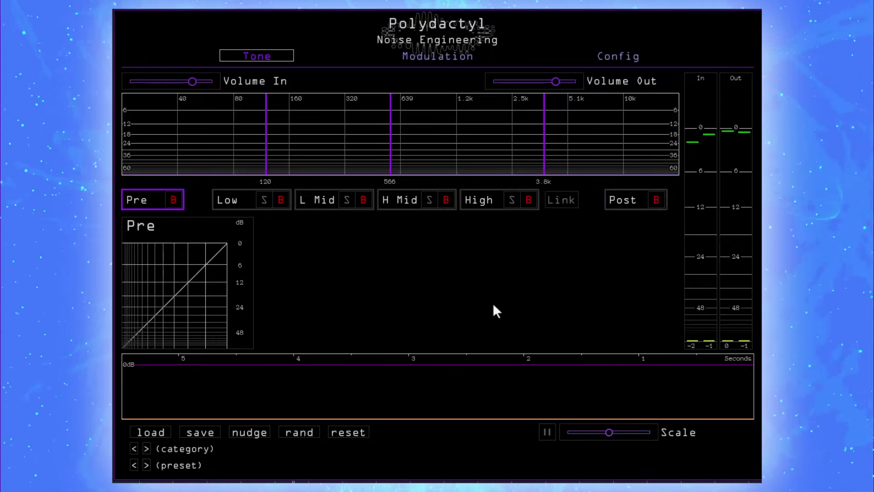
click(174, 199)
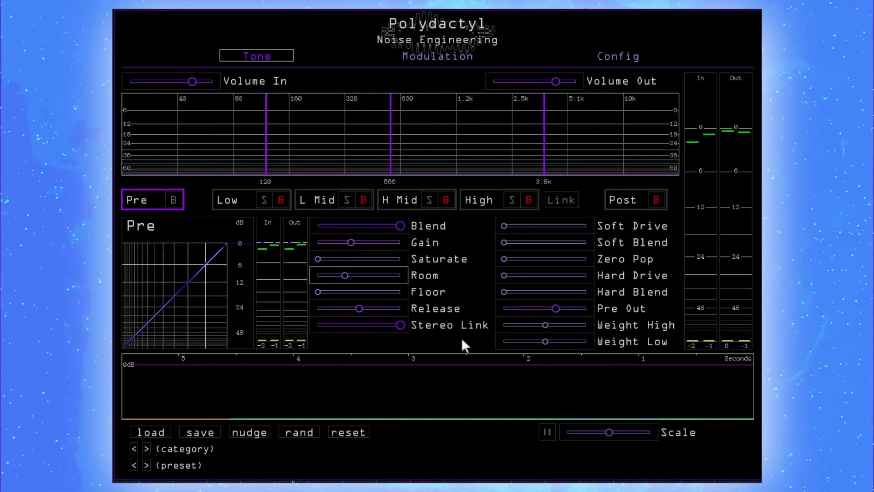
- Switch on Post and the Low band's compression, ending on the Post panel
click(631, 198)
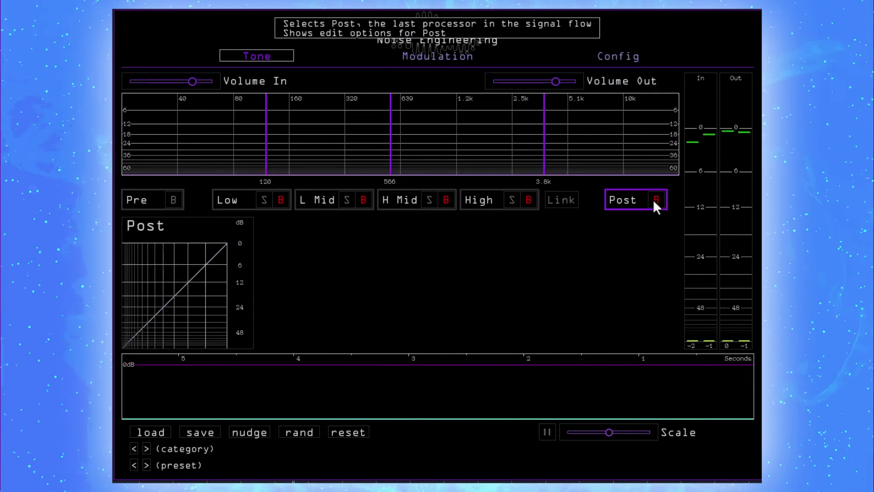
click(658, 199)
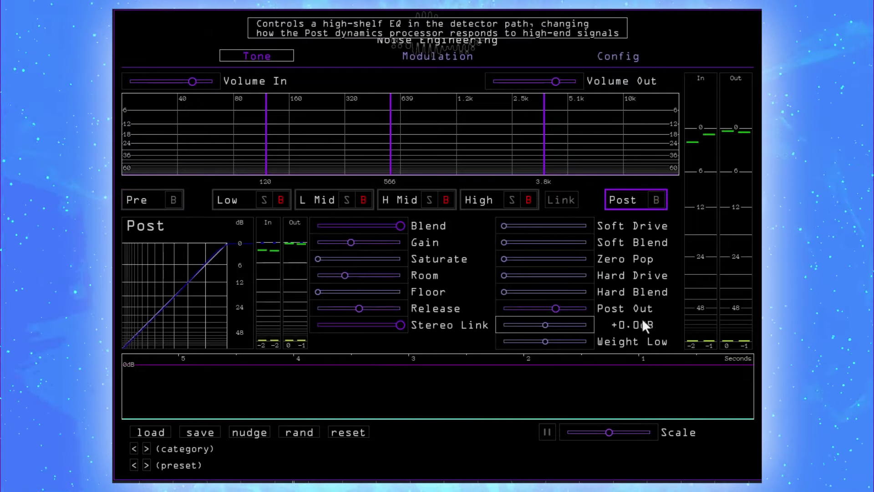
click(245, 198)
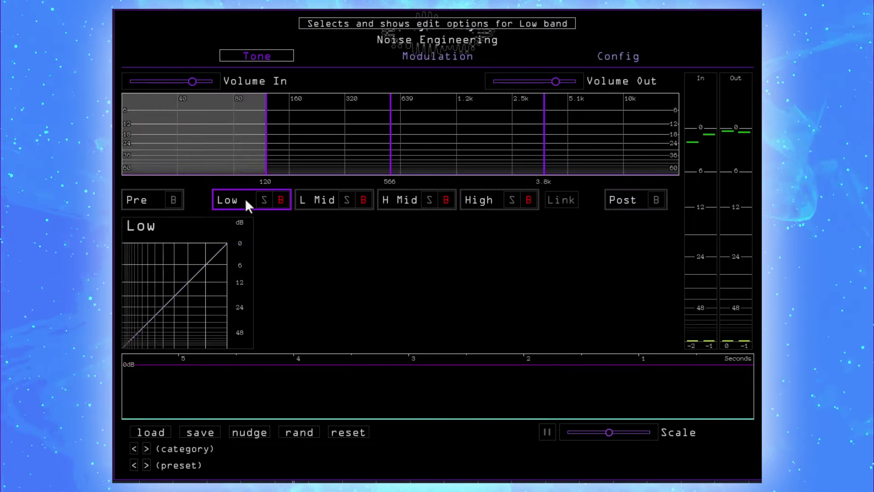
click(280, 199)
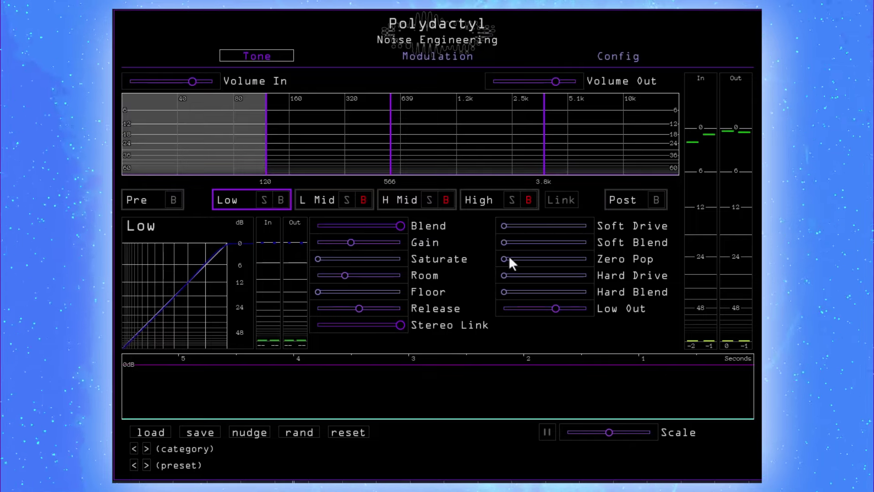
click(625, 203)
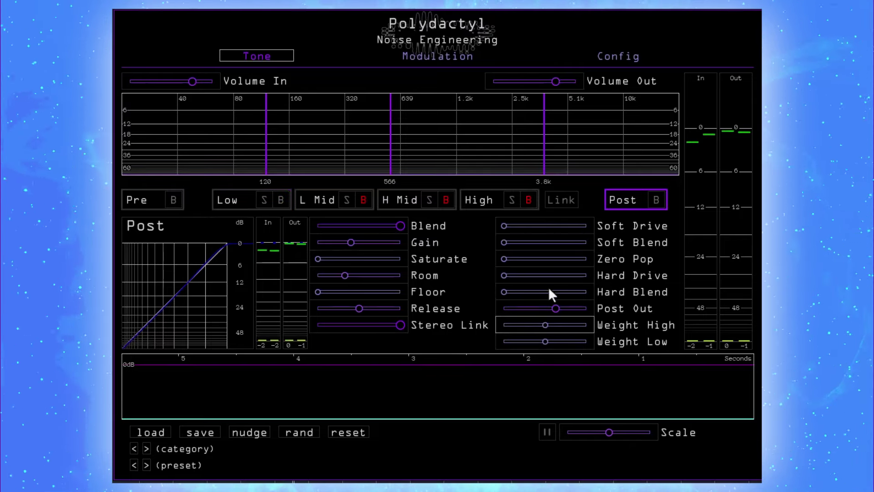
- Bypass the processors, solo Low Mid and move its upper crossover from 566 to 718 Hz
click(173, 199)
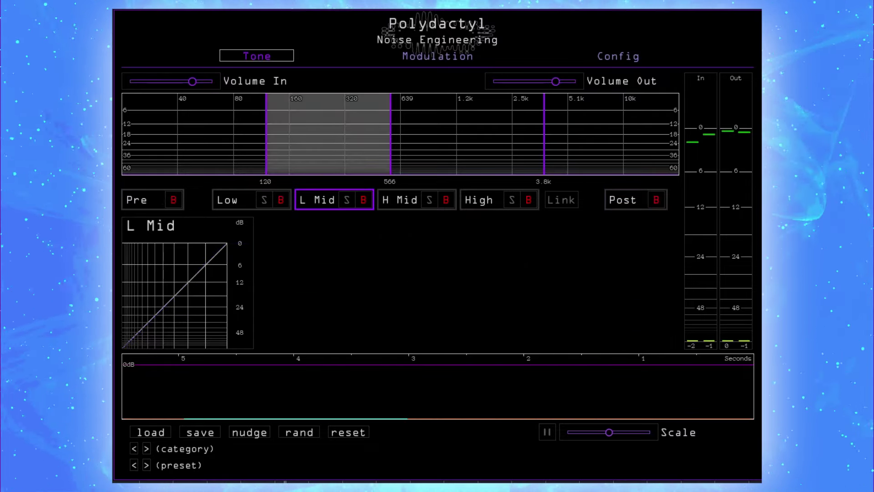
click(346, 201)
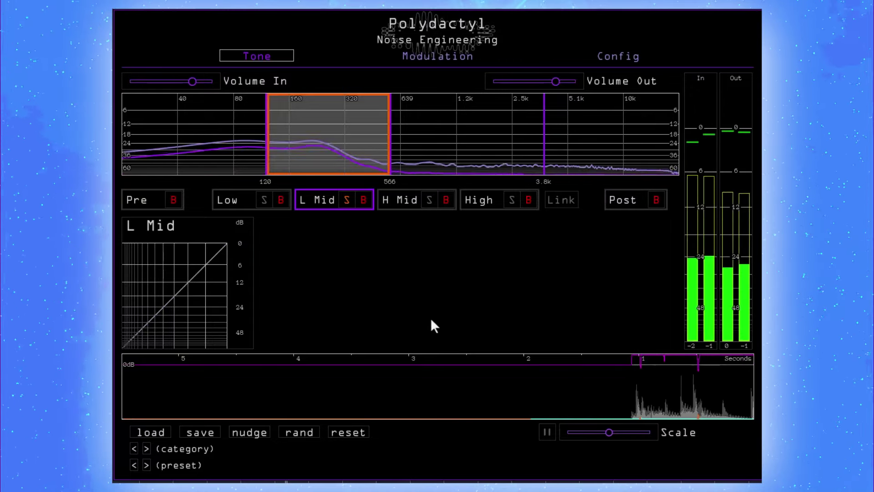
drag(396, 136, 409, 135)
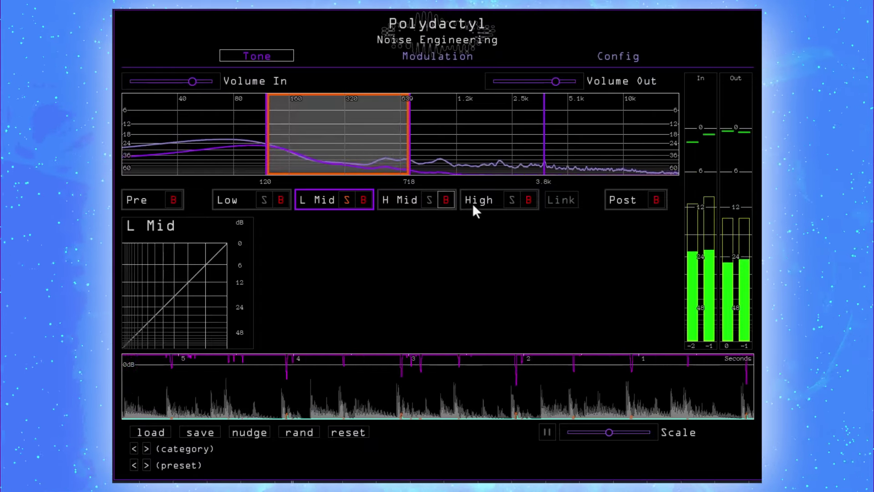
- Try soloing High Mid, then unsolo both Low Mid and High Mid
click(429, 199)
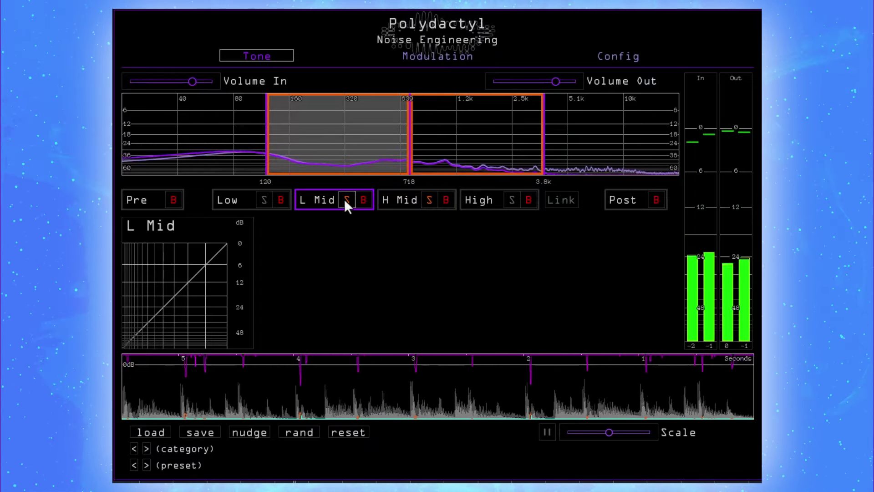
click(346, 199)
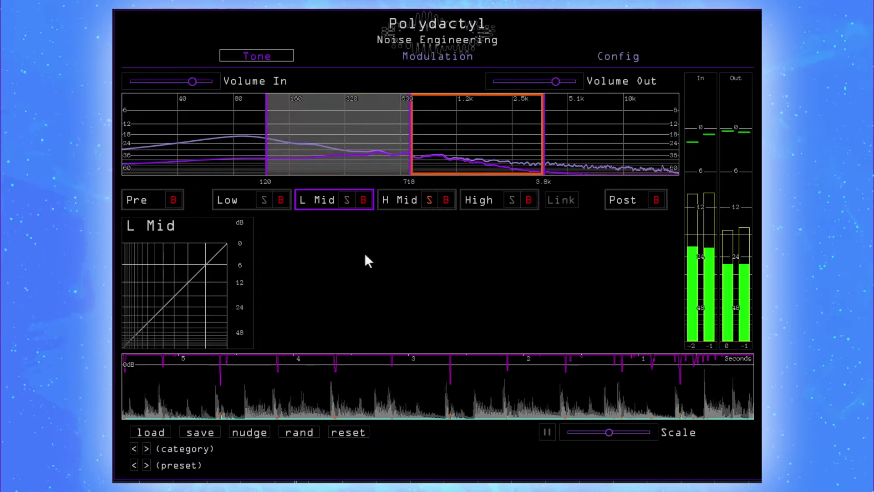
click(430, 201)
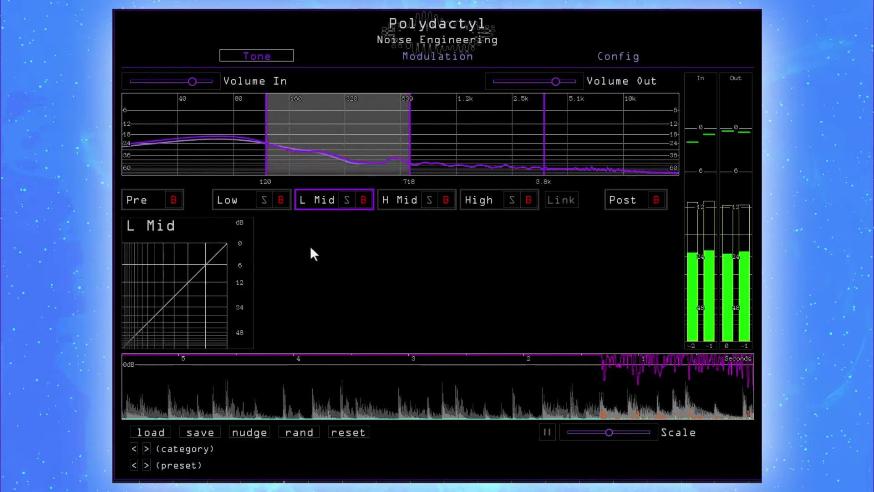
- Turn the Post processor on and raise its Room amount
click(623, 198)
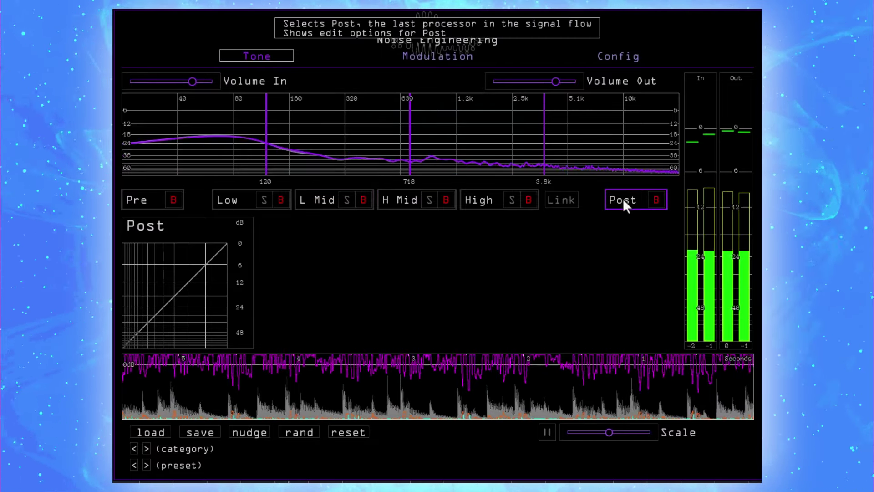
click(656, 202)
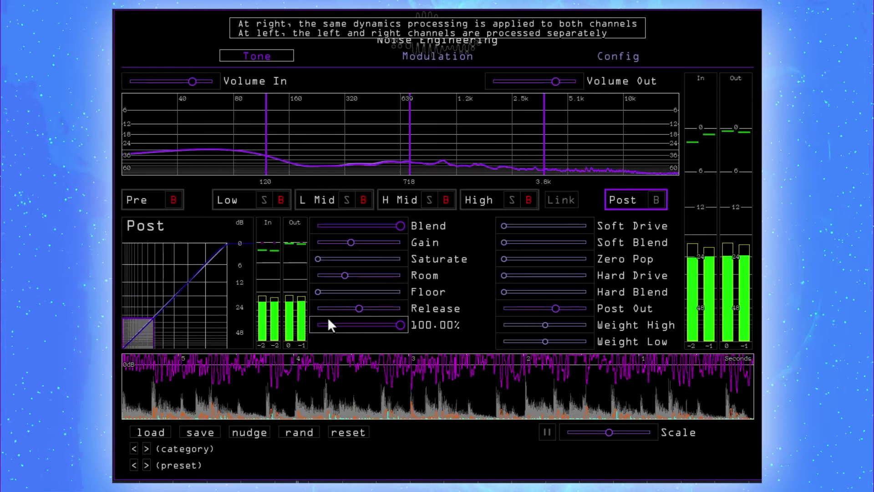
mouse_move(345, 275)
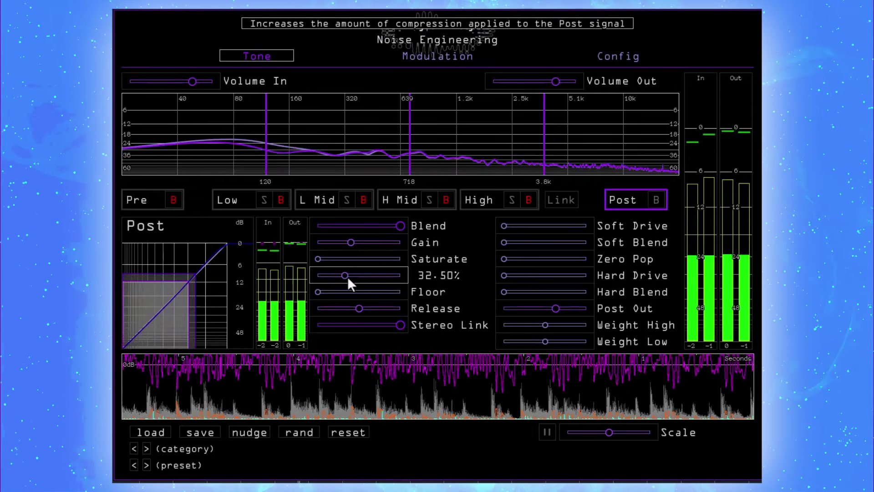
drag(349, 278, 379, 275)
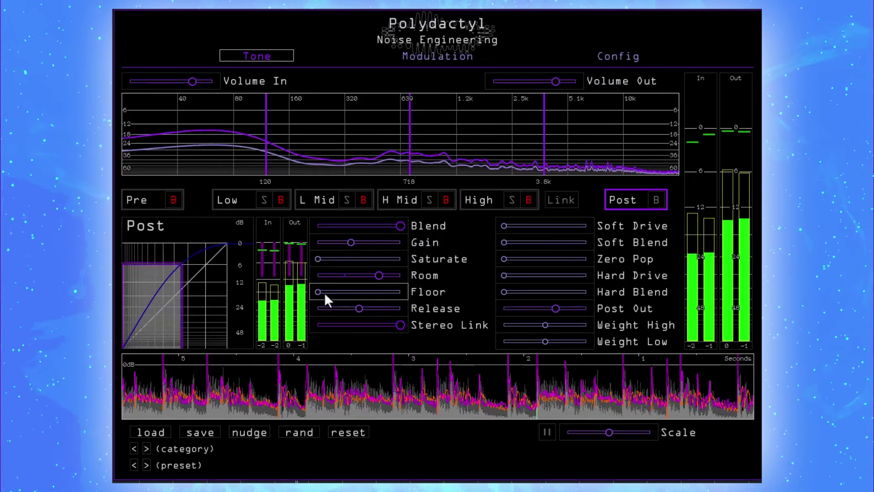
- Sweep Post's Floor slider up to maximum, then set it to about 28%
mouse_move(318, 292)
mouse_down()
mouse_move(333, 290)
mouse_move(340, 301)
mouse_up()
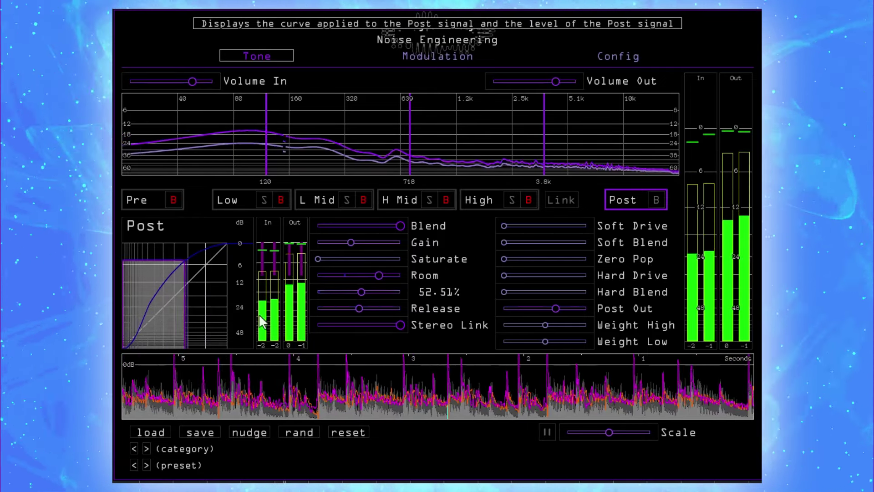
drag(366, 290, 390, 291)
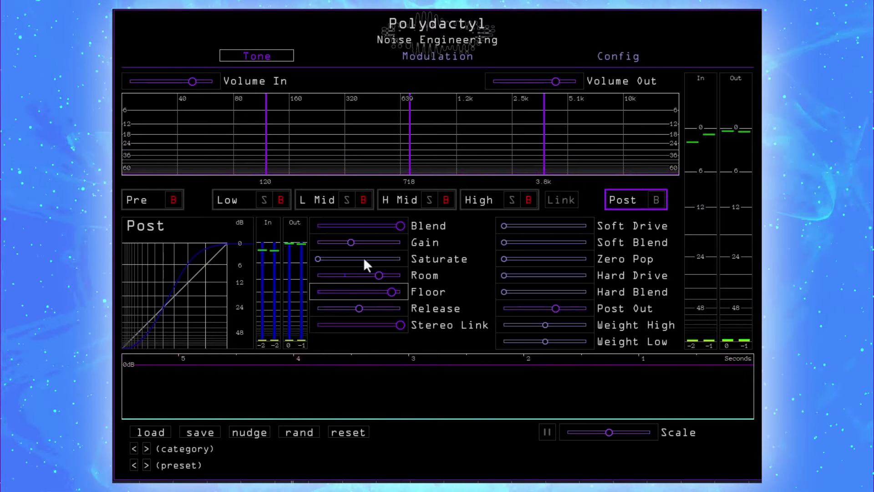
drag(392, 293, 411, 287)
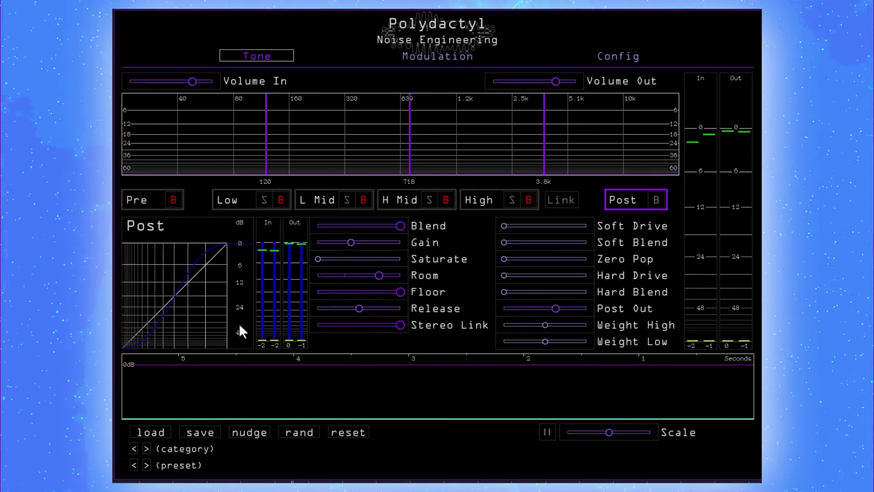
mouse_move(399, 292)
mouse_down()
mouse_move(342, 292)
mouse_move(374, 305)
mouse_move(405, 303)
mouse_move(326, 311)
mouse_move(339, 311)
mouse_up()
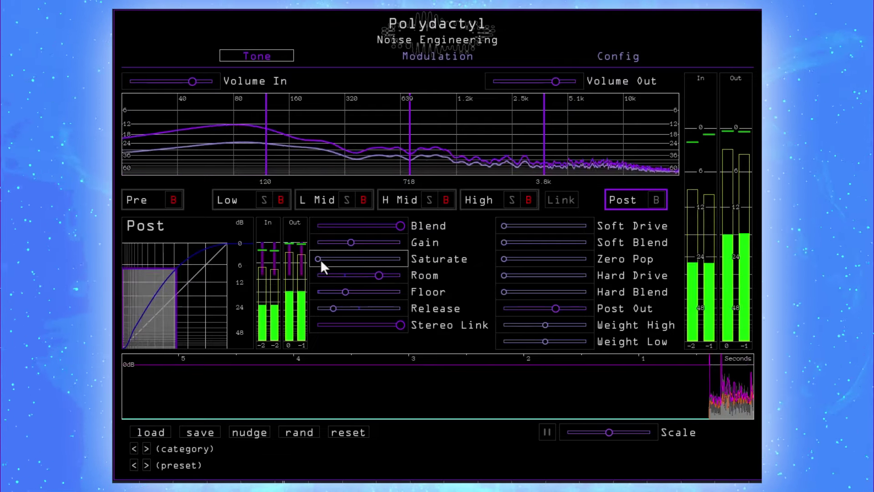
drag(321, 260, 407, 262)
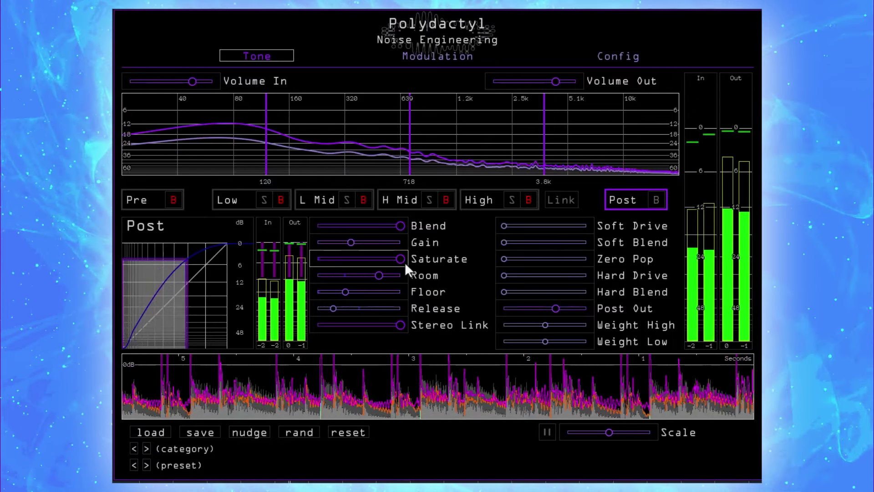
mouse_move(400, 259)
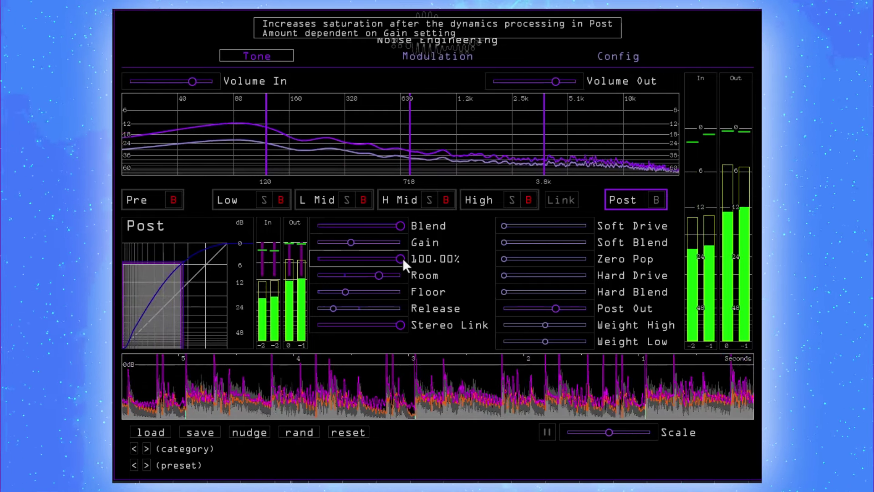
drag(402, 258, 291, 260)
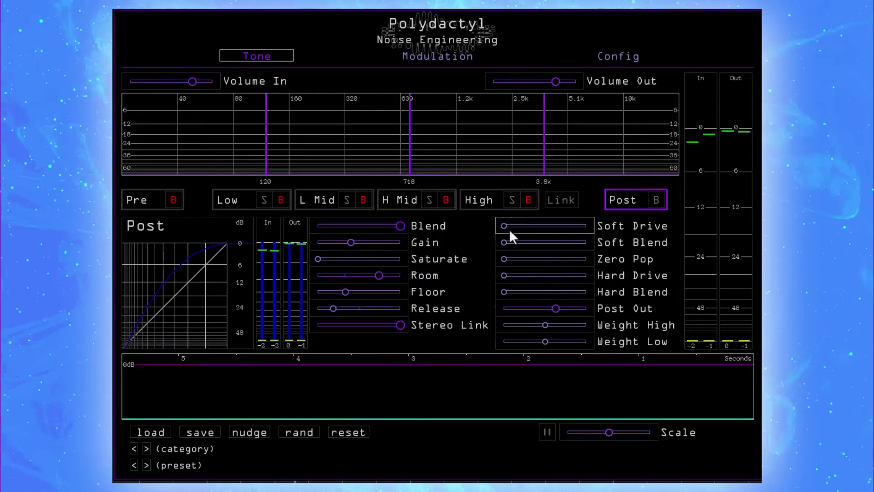
- Try Soft Drive and Soft Blend, reset Soft Drive to 0, max Hard Drive, audition Hard Blend
drag(519, 225, 602, 226)
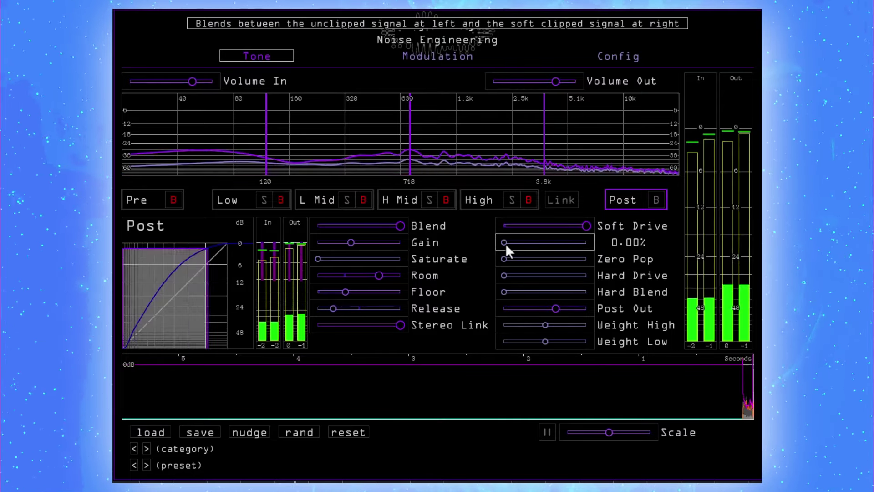
mouse_move(505, 243)
mouse_down()
mouse_move(517, 242)
mouse_move(482, 240)
mouse_up()
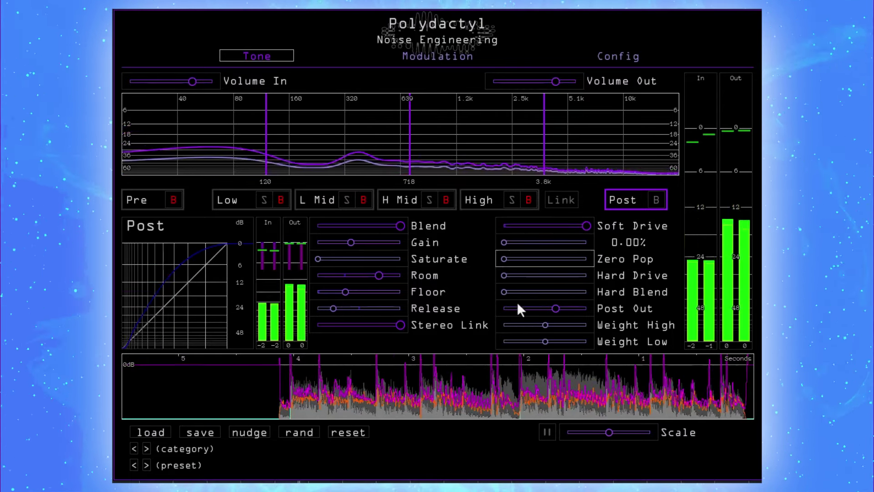
drag(585, 226, 469, 238)
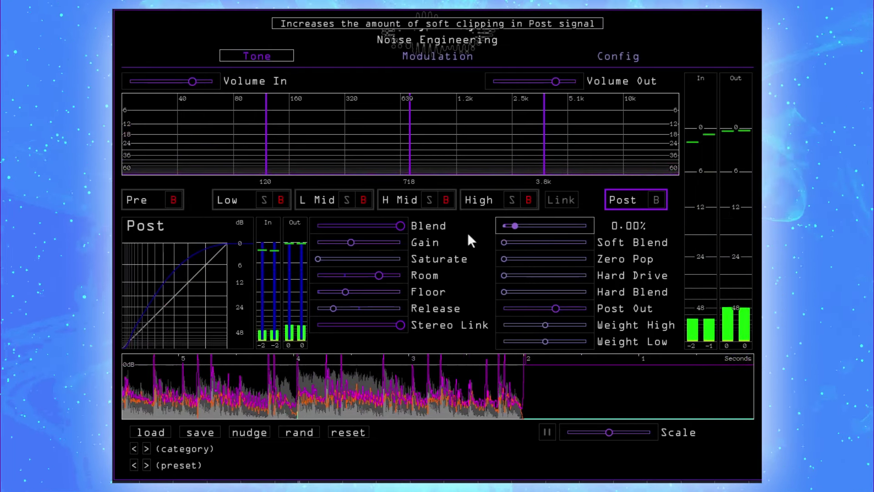
drag(505, 276, 585, 274)
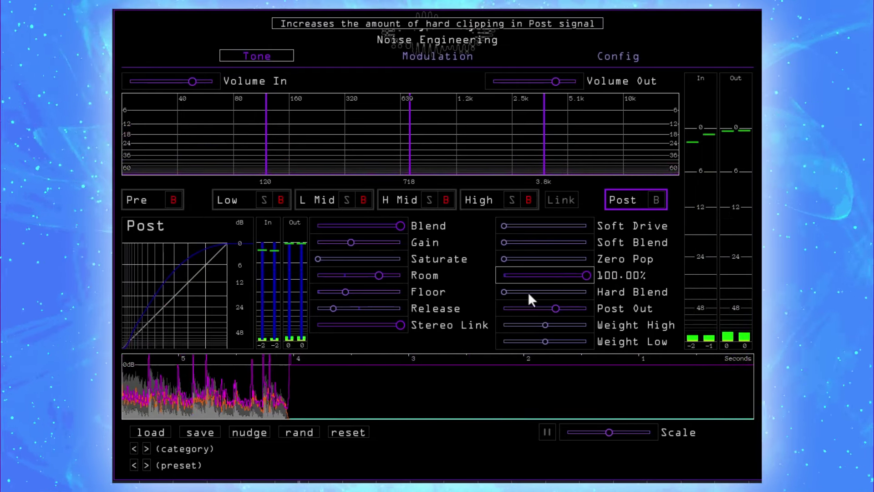
drag(505, 291, 454, 293)
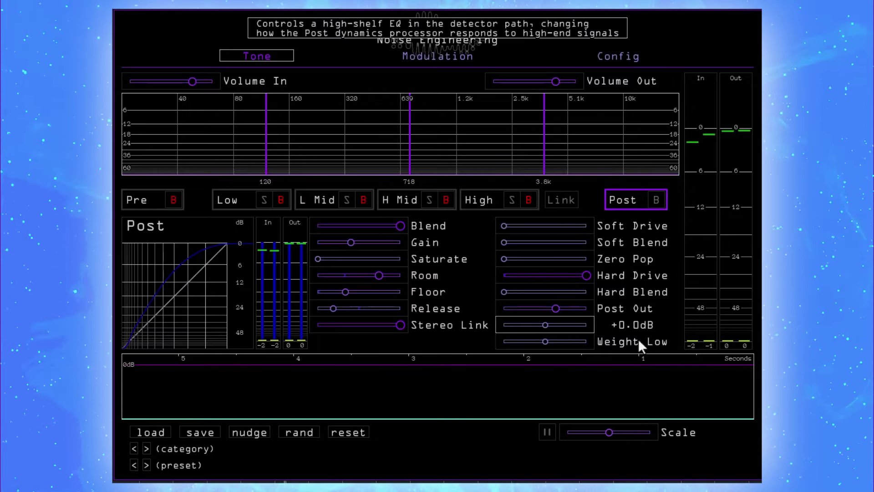
mouse_move(545, 341)
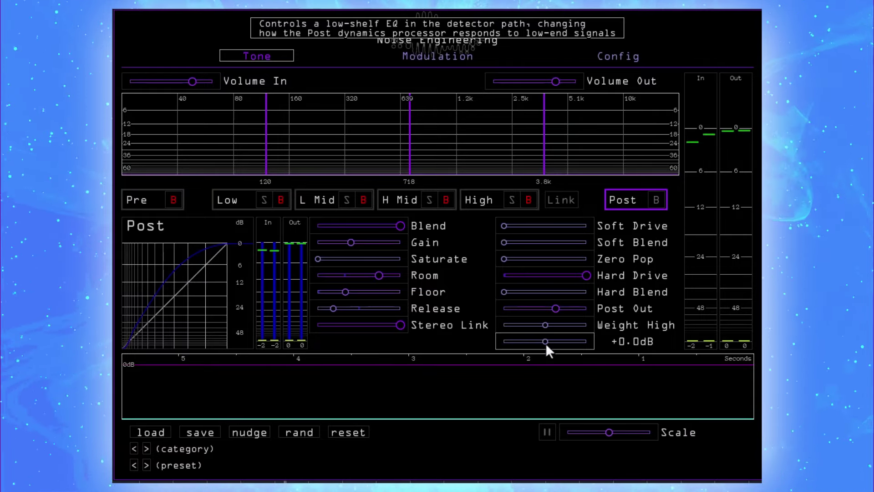
- Boost Post's Weight Low, then bring it back to nearly 0 dB
drag(546, 343, 601, 337)
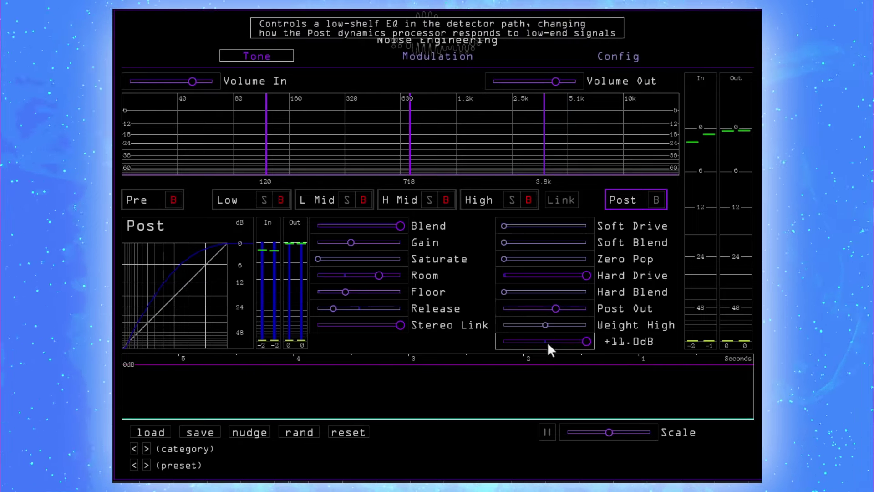
click(549, 341)
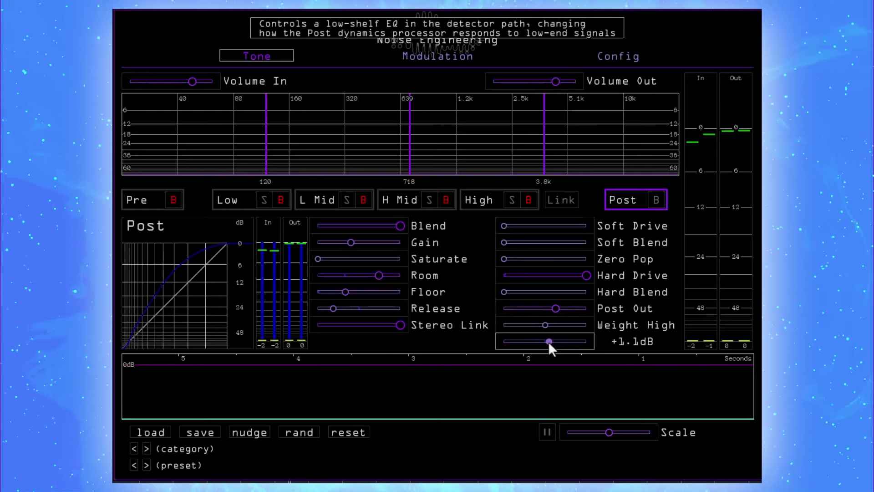
drag(547, 342, 542, 342)
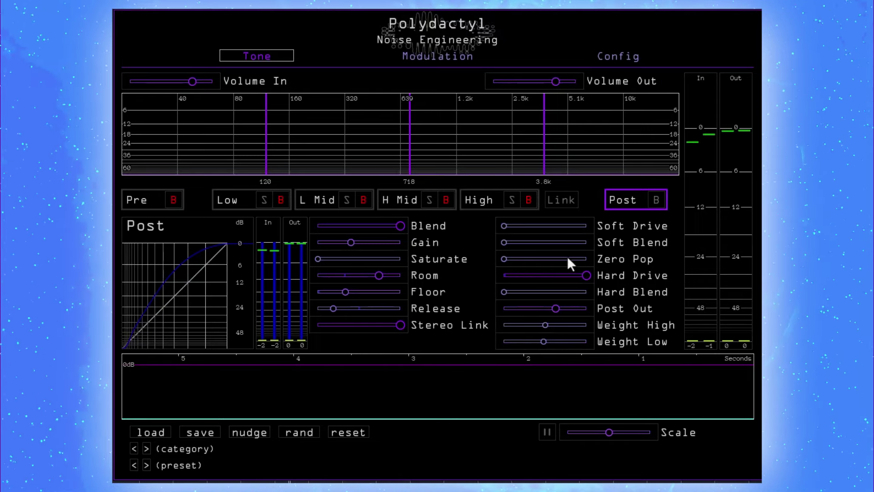
- Un-bypass the Pre processor and the Low band, leaving the Low band panel shown
click(146, 204)
click(174, 199)
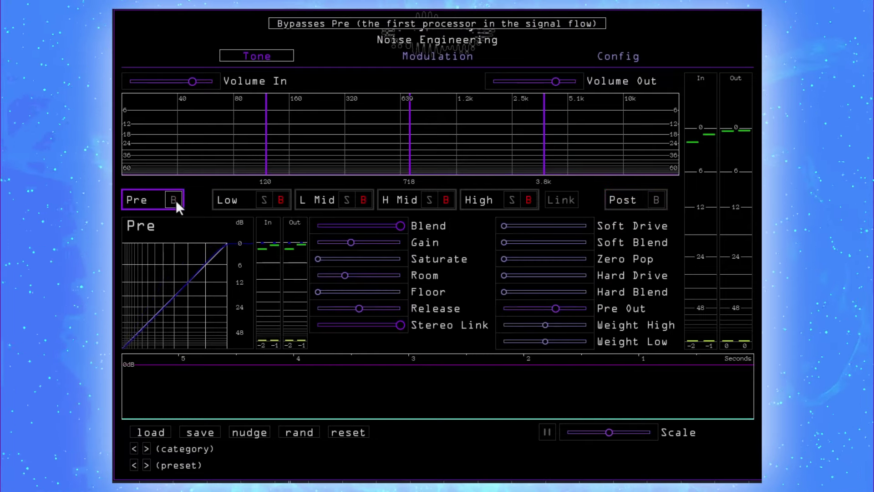
click(227, 202)
click(279, 202)
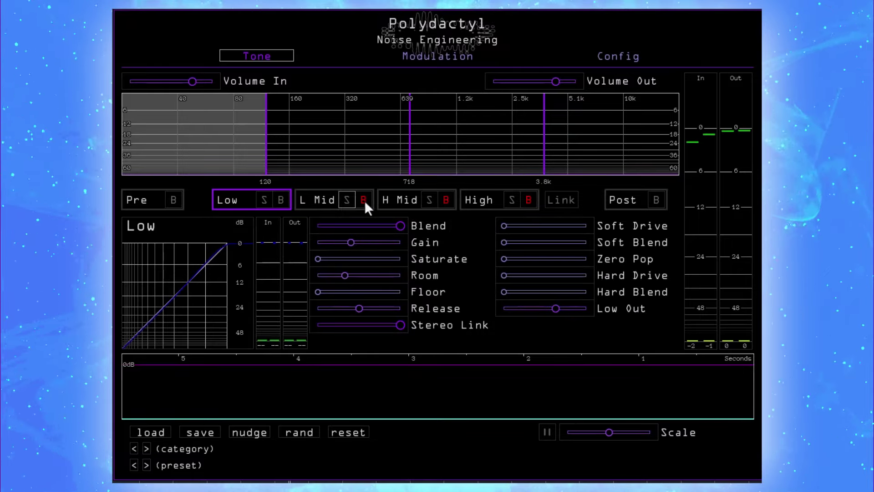
- Un-bypass the H Mid and High bands, bypass Post, and start playback
click(446, 200)
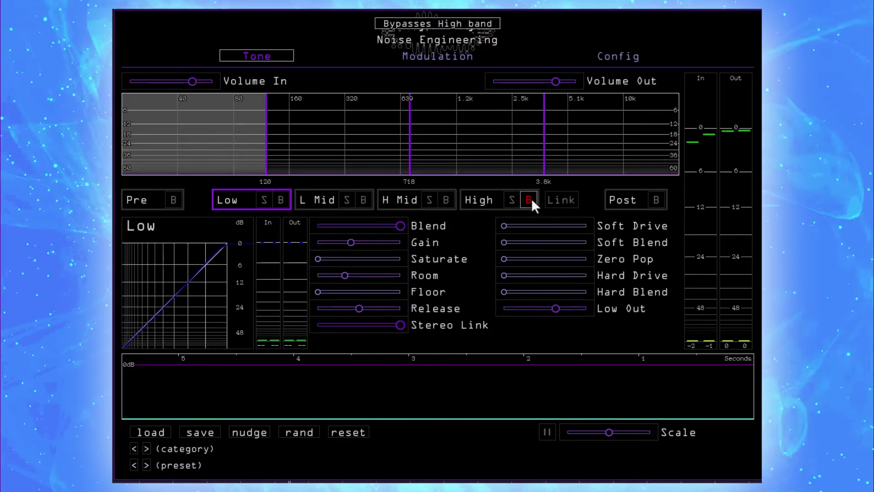
click(530, 200)
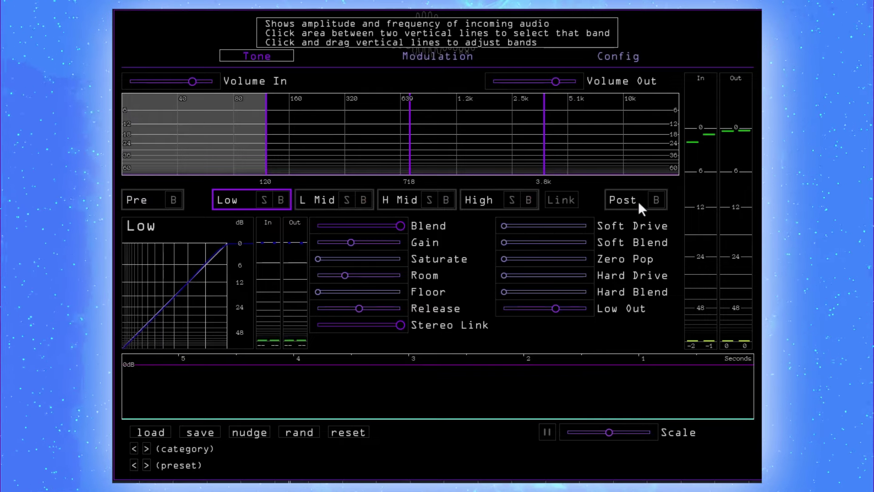
click(656, 201)
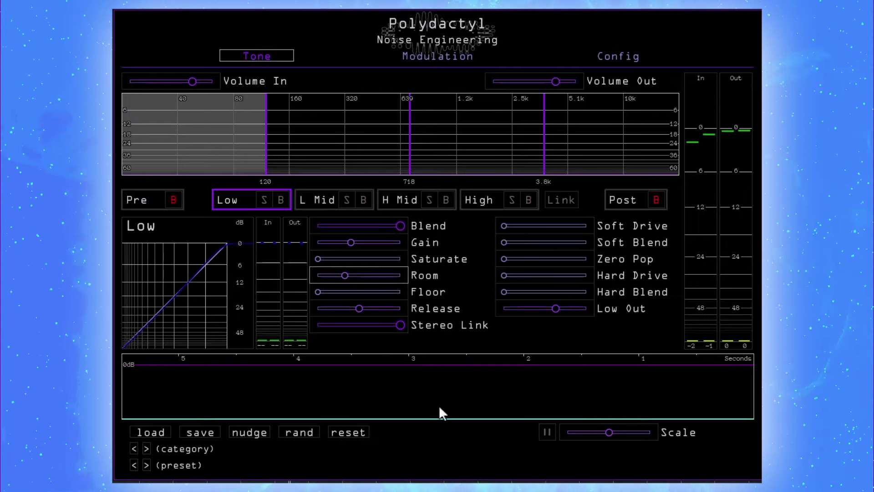
key(space)
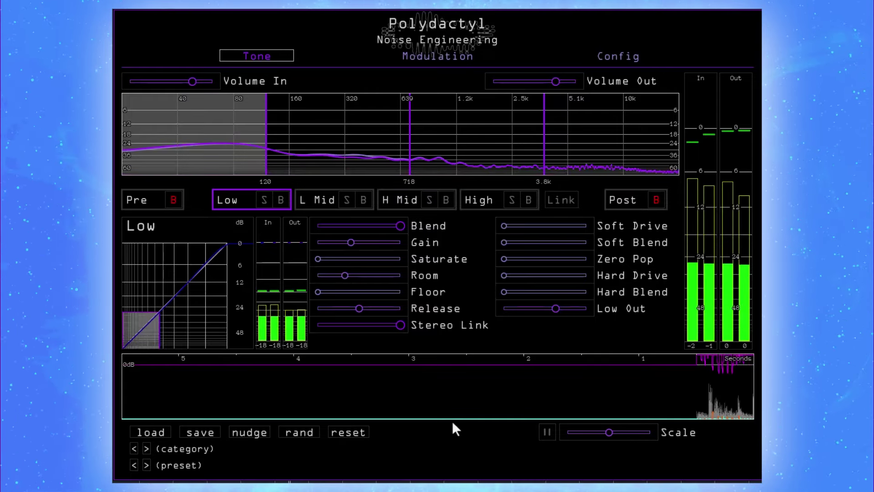
- Link the four bands, tweak the Low band's Room amount, and lower Low Out to about -4.4 dB
click(566, 202)
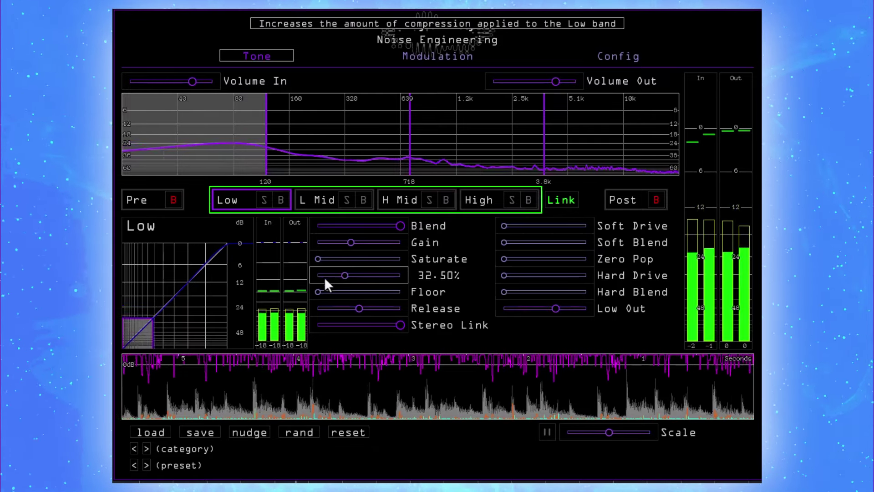
drag(347, 276, 367, 275)
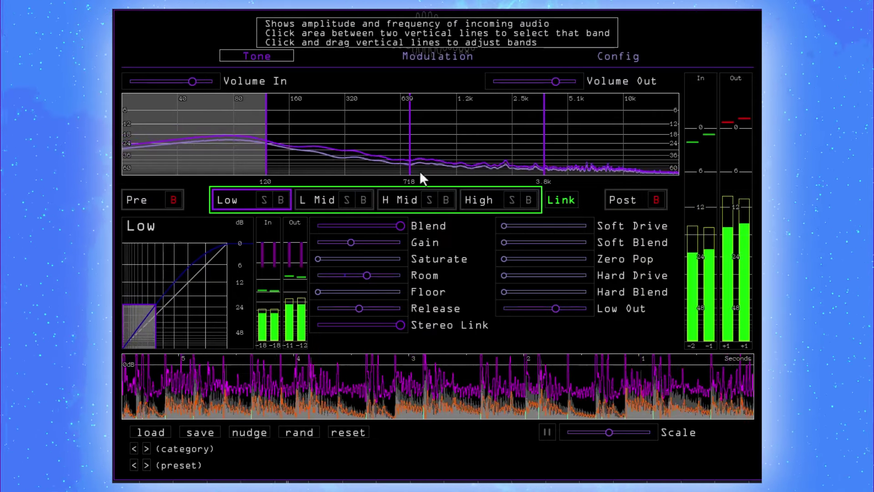
mouse_move(366, 275)
mouse_down()
mouse_move(378, 276)
mouse_move(341, 274)
mouse_up()
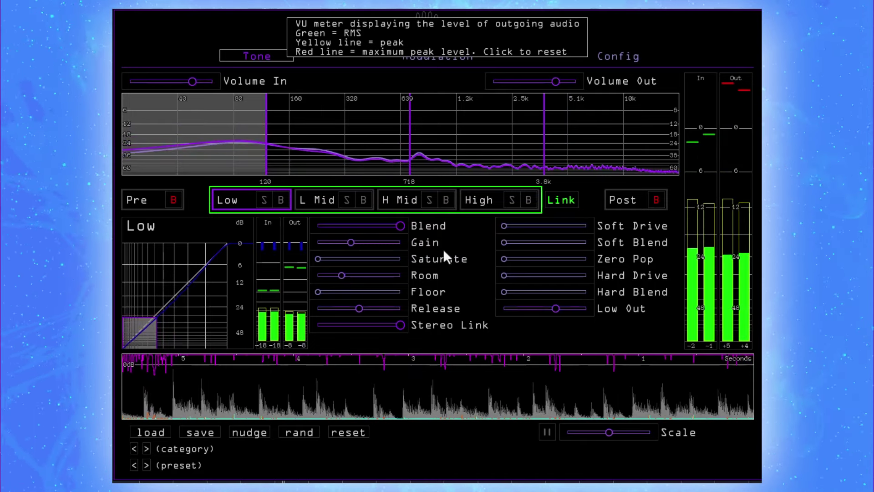
drag(343, 276, 369, 273)
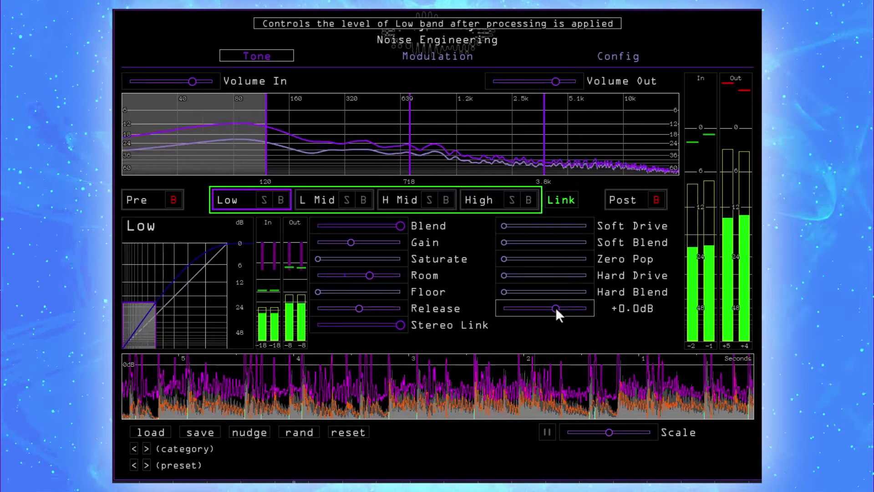
drag(555, 307, 548, 308)
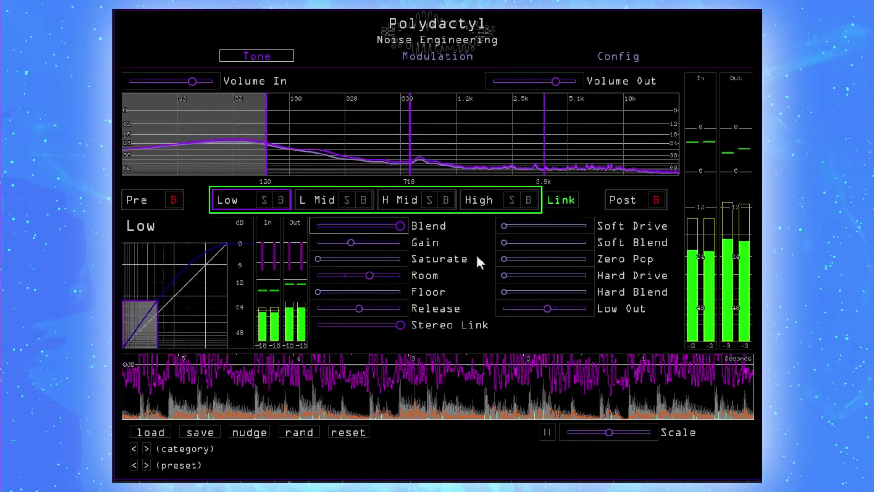
- Bypass the Low, L Mid, H Mid and High bands in turn
click(282, 201)
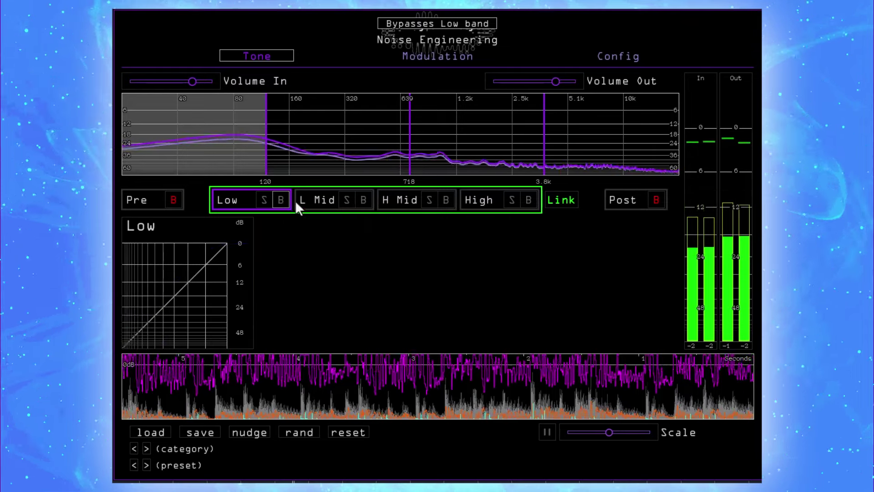
click(363, 201)
click(444, 200)
click(529, 200)
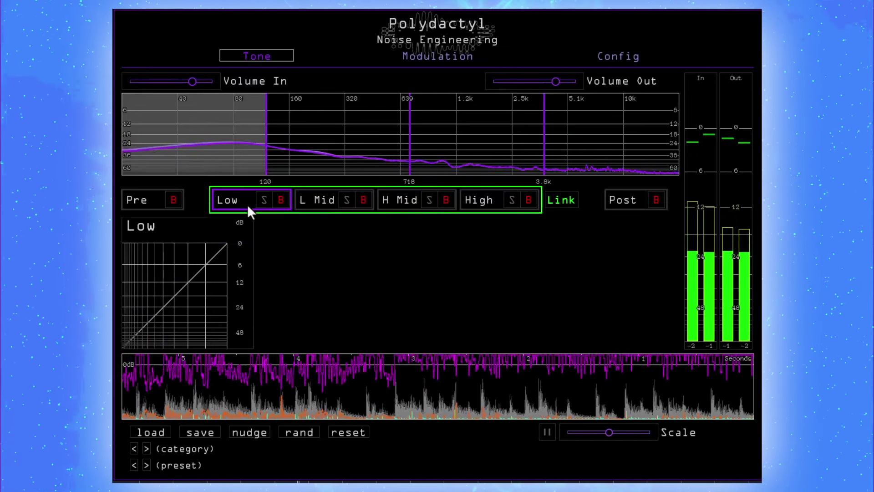
- Re-enable all four bands and raise the Low band's Room compression to about 72%
click(282, 199)
click(363, 200)
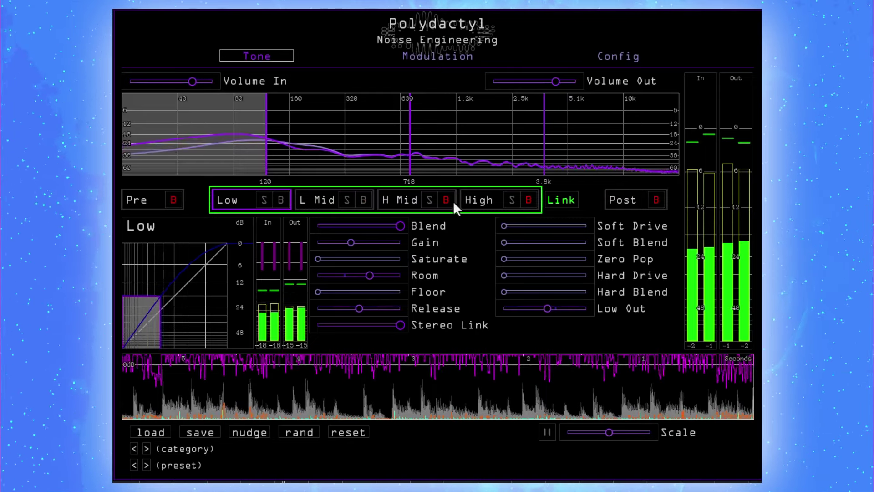
click(532, 202)
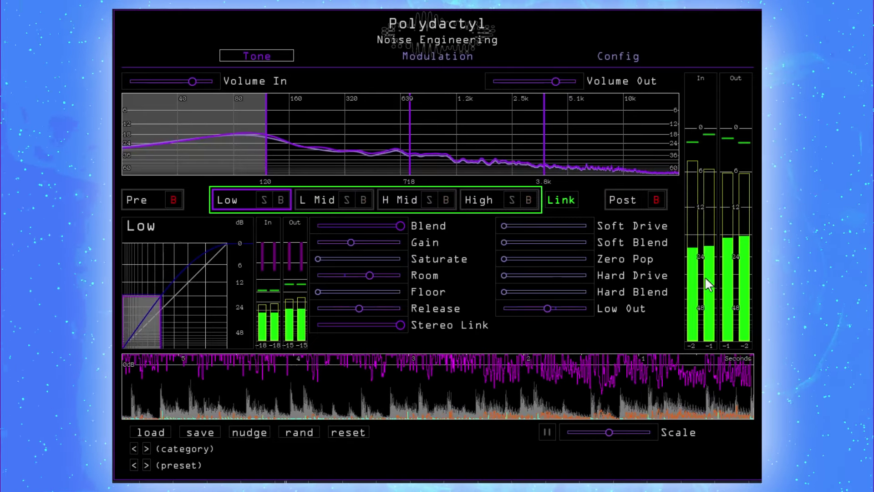
mouse_move(370, 275)
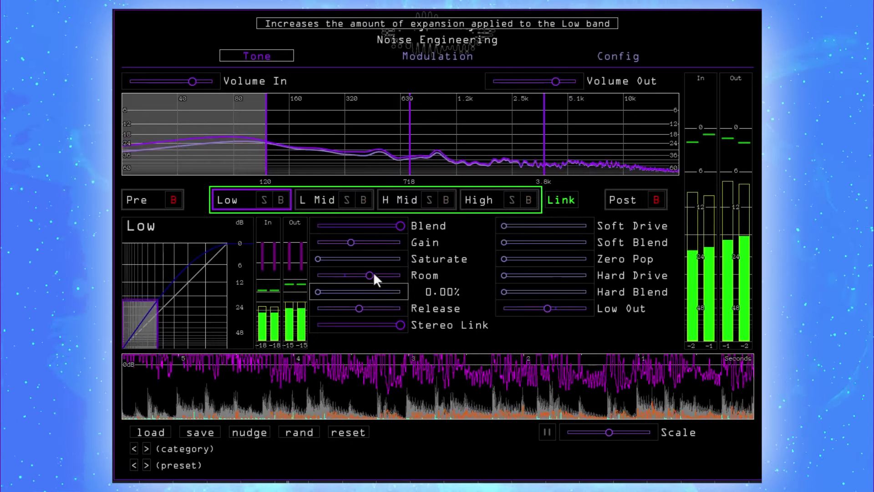
drag(372, 275, 377, 274)
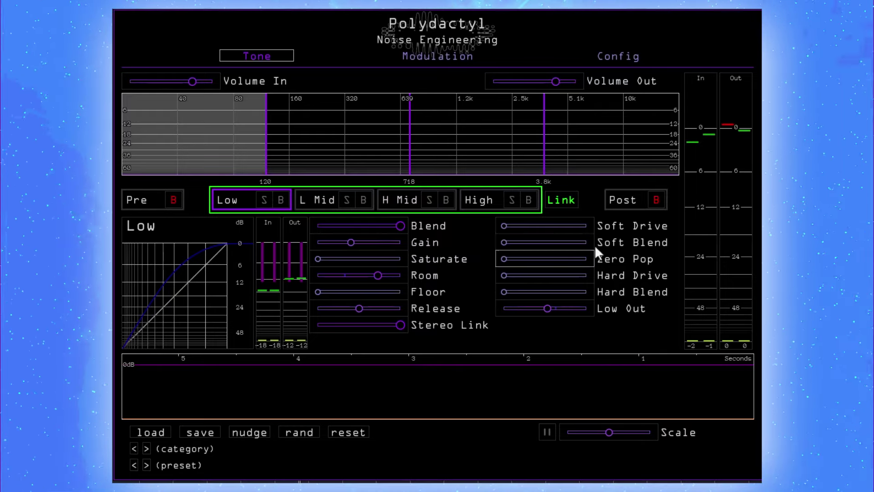
mouse_move(544, 242)
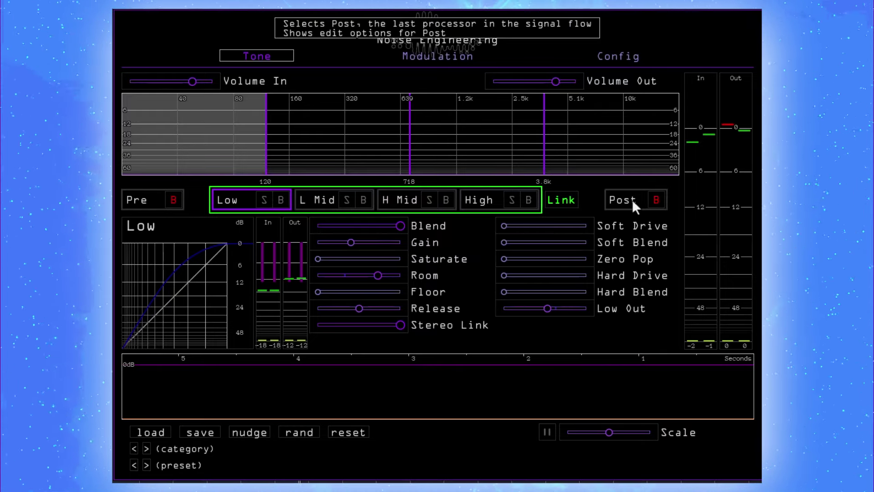
- Show the Post processor's settings, then switch to the High band's settings
click(632, 199)
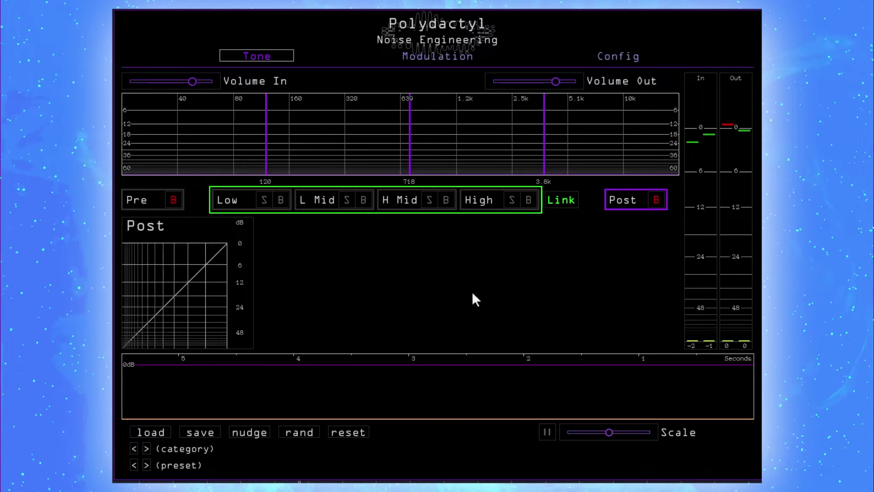
click(479, 202)
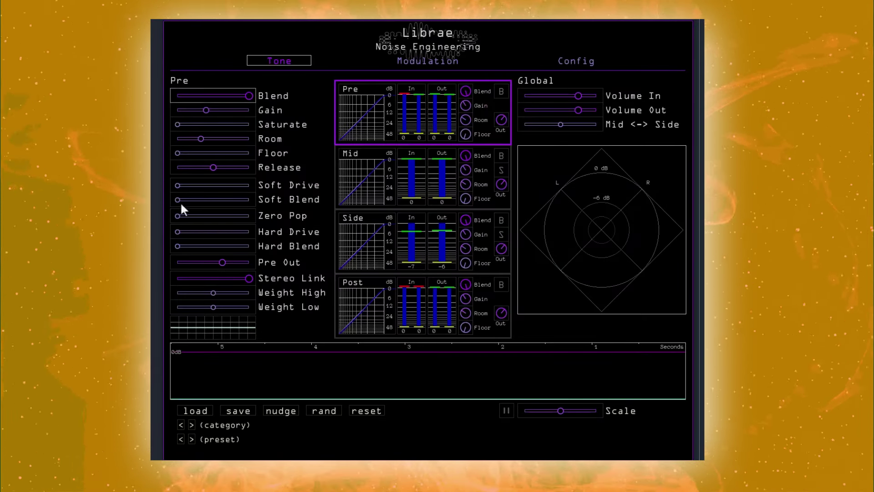
click(367, 303)
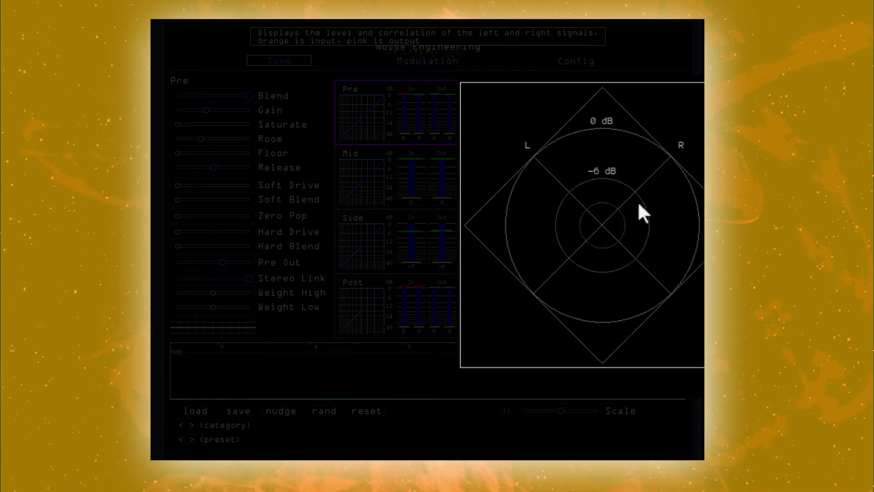
key(space)
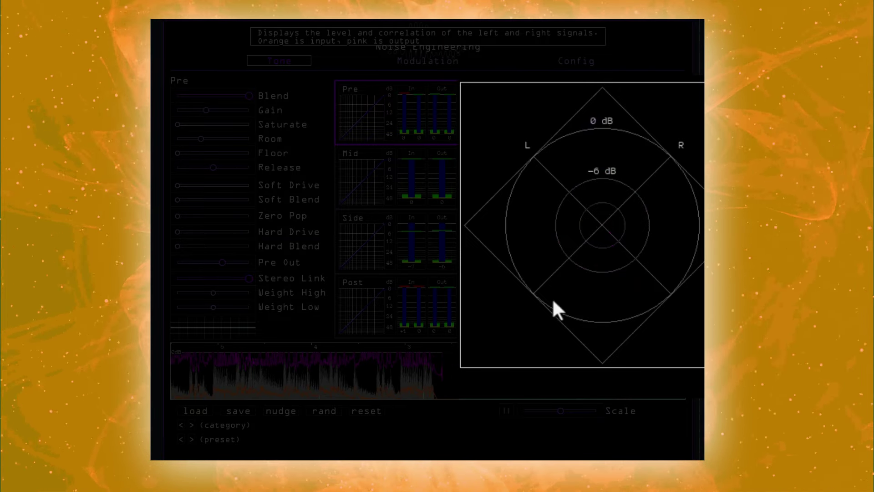
click(648, 136)
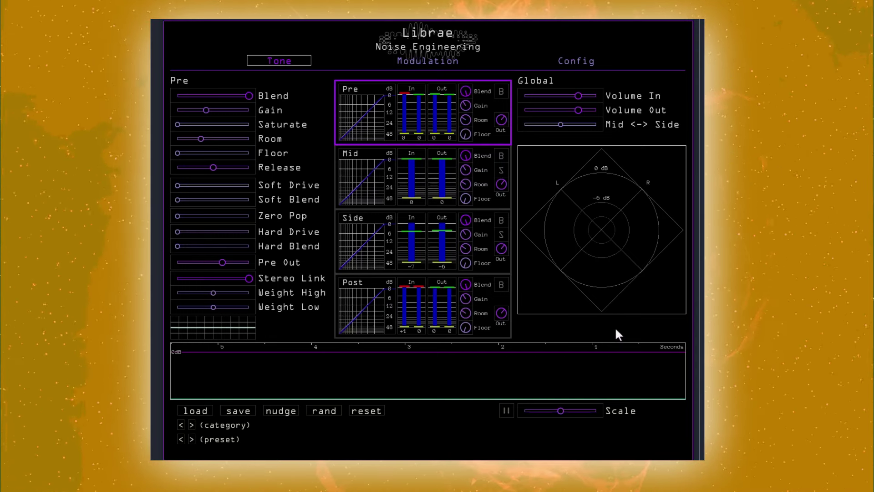
- Show the Mid and Side parameters, start playback, and solo Mid, then Side
click(362, 184)
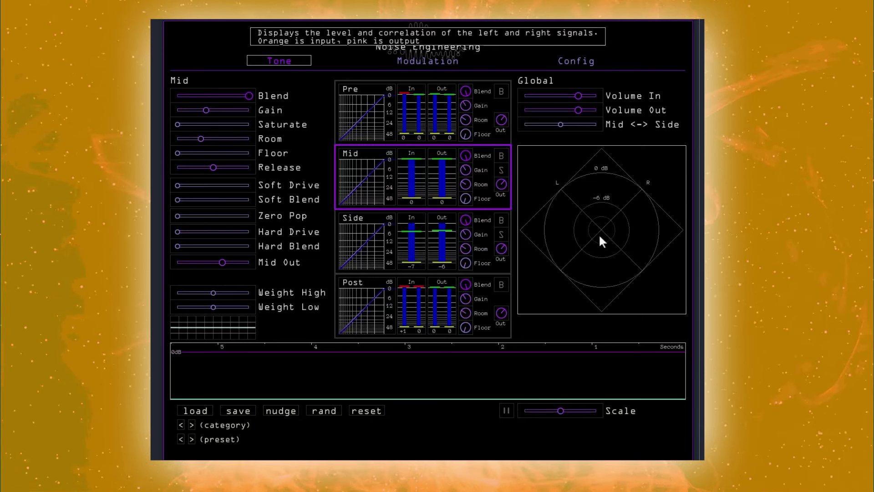
click(361, 253)
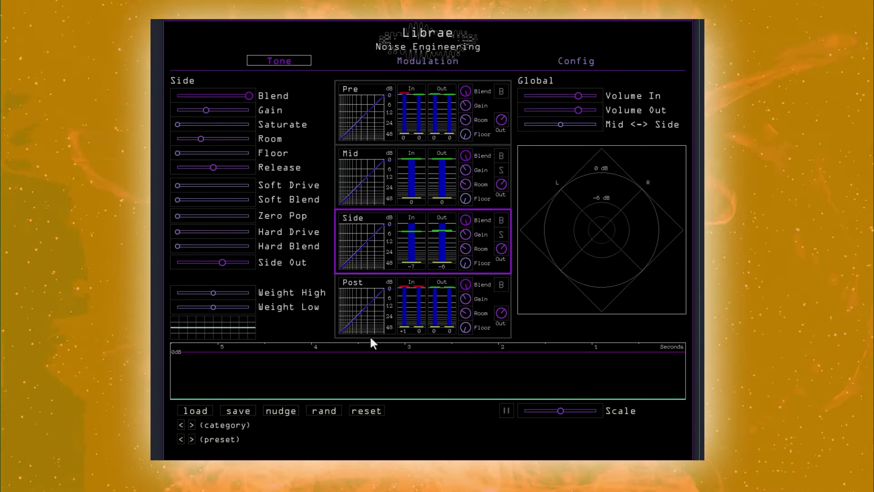
key(space)
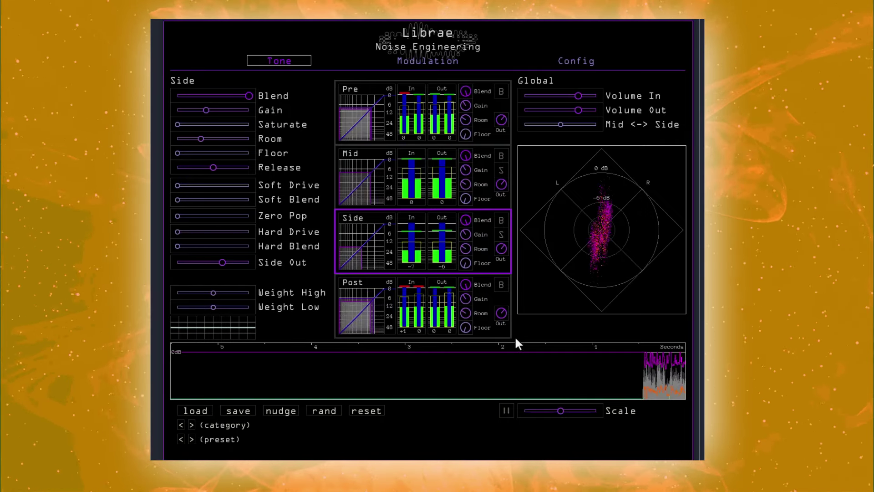
click(502, 170)
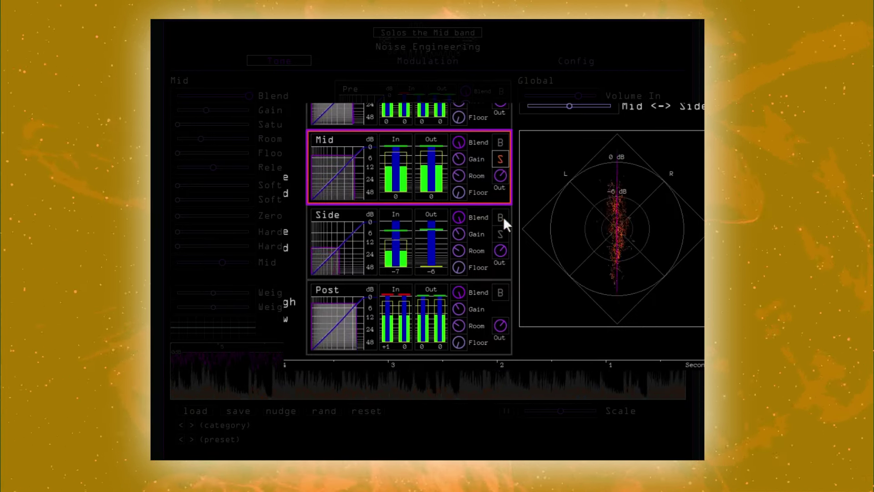
click(502, 233)
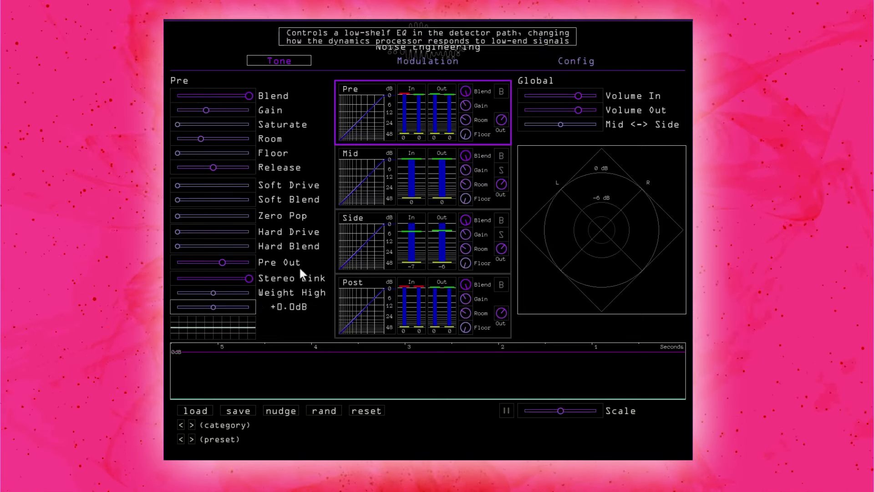
- Switch Librae's parameter column from Pre to the Post settings
click(369, 307)
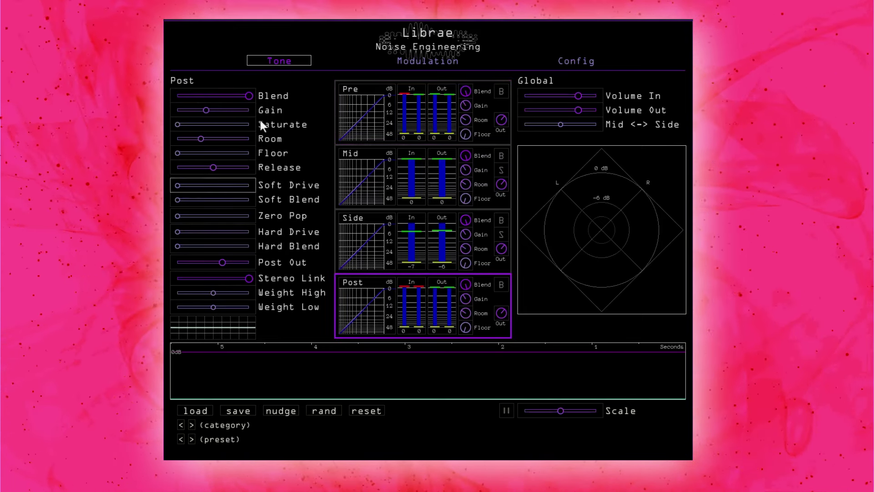